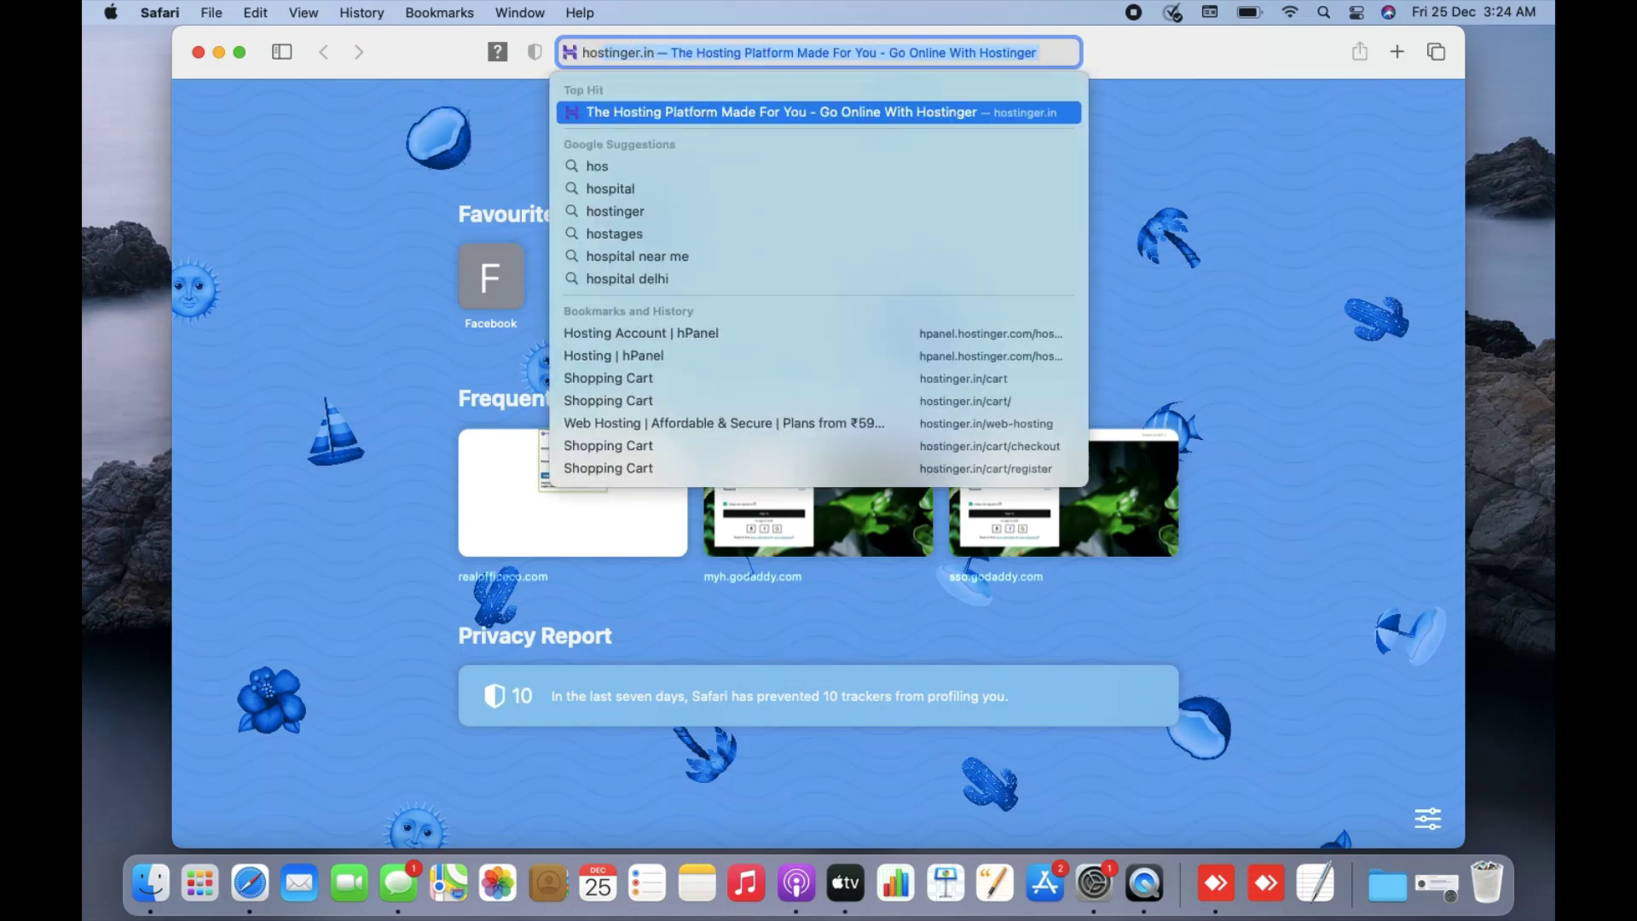
# Load hostinger.in, dismiss the sale popup and sign in with the saved Safari login
pyautogui.press('Return')
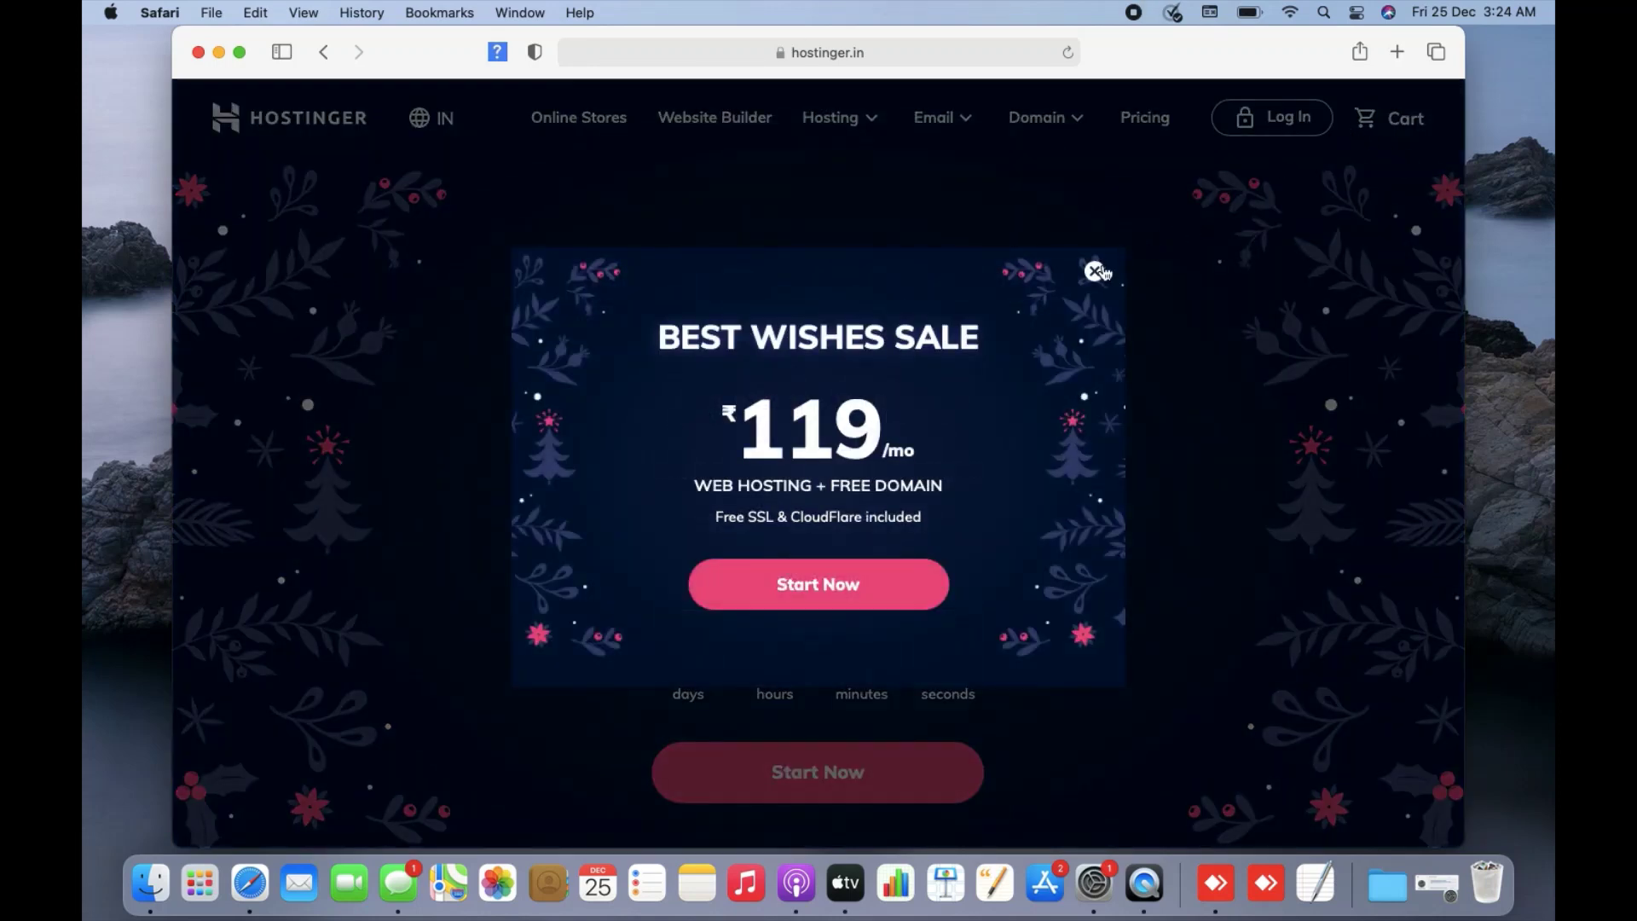
pyautogui.click(1095, 271)
pyautogui.click(1290, 118)
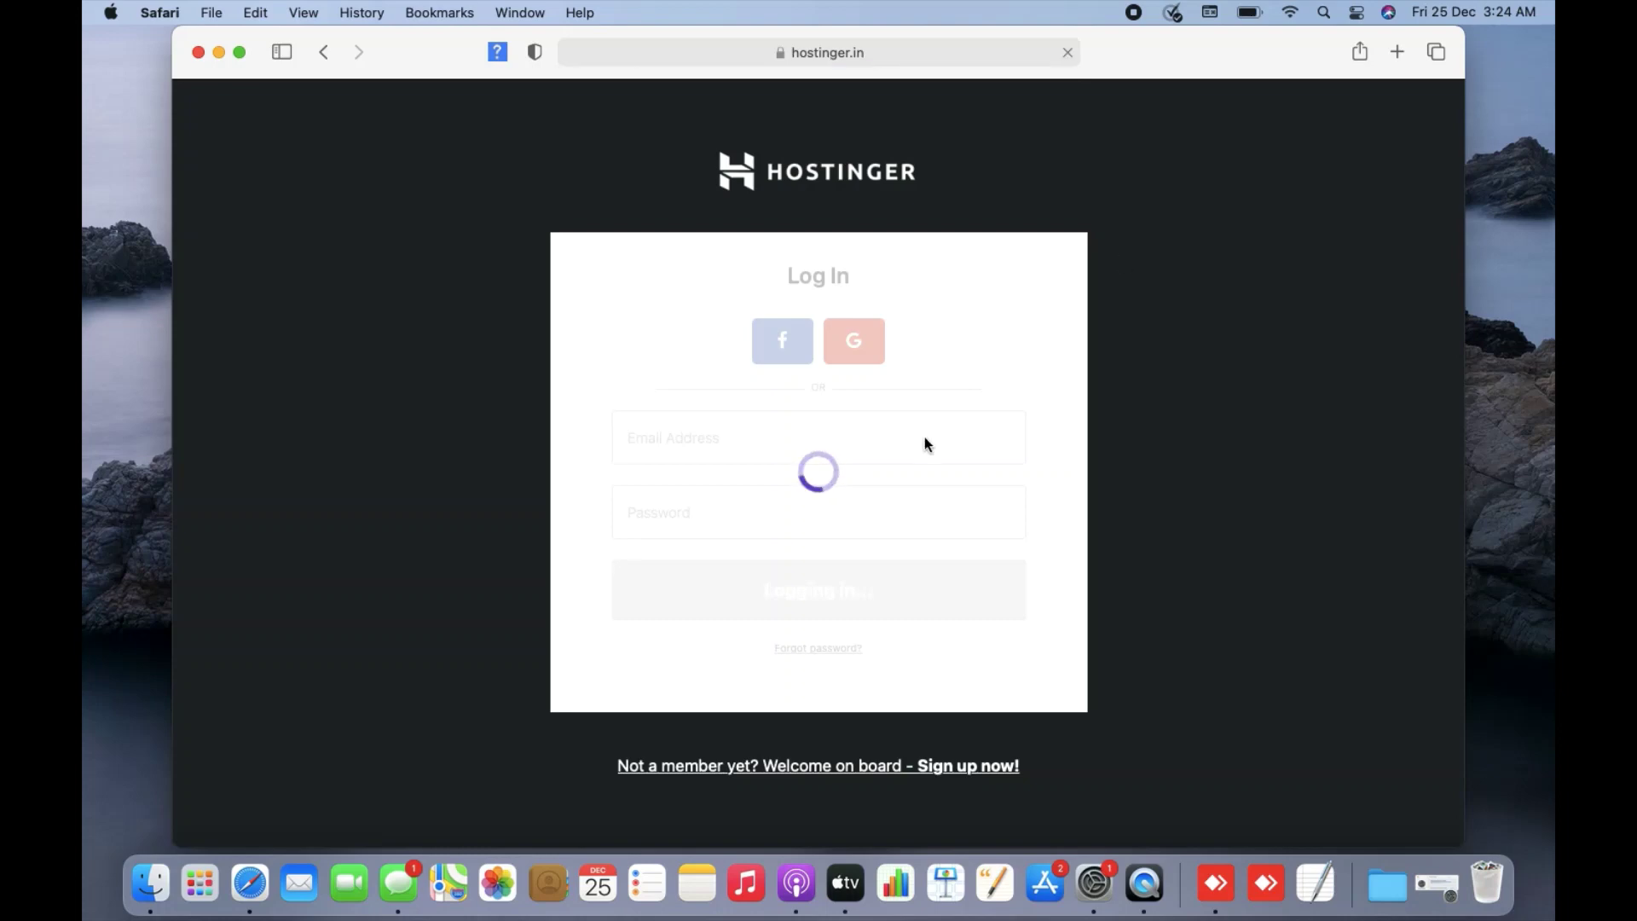
pyautogui.click(764, 438)
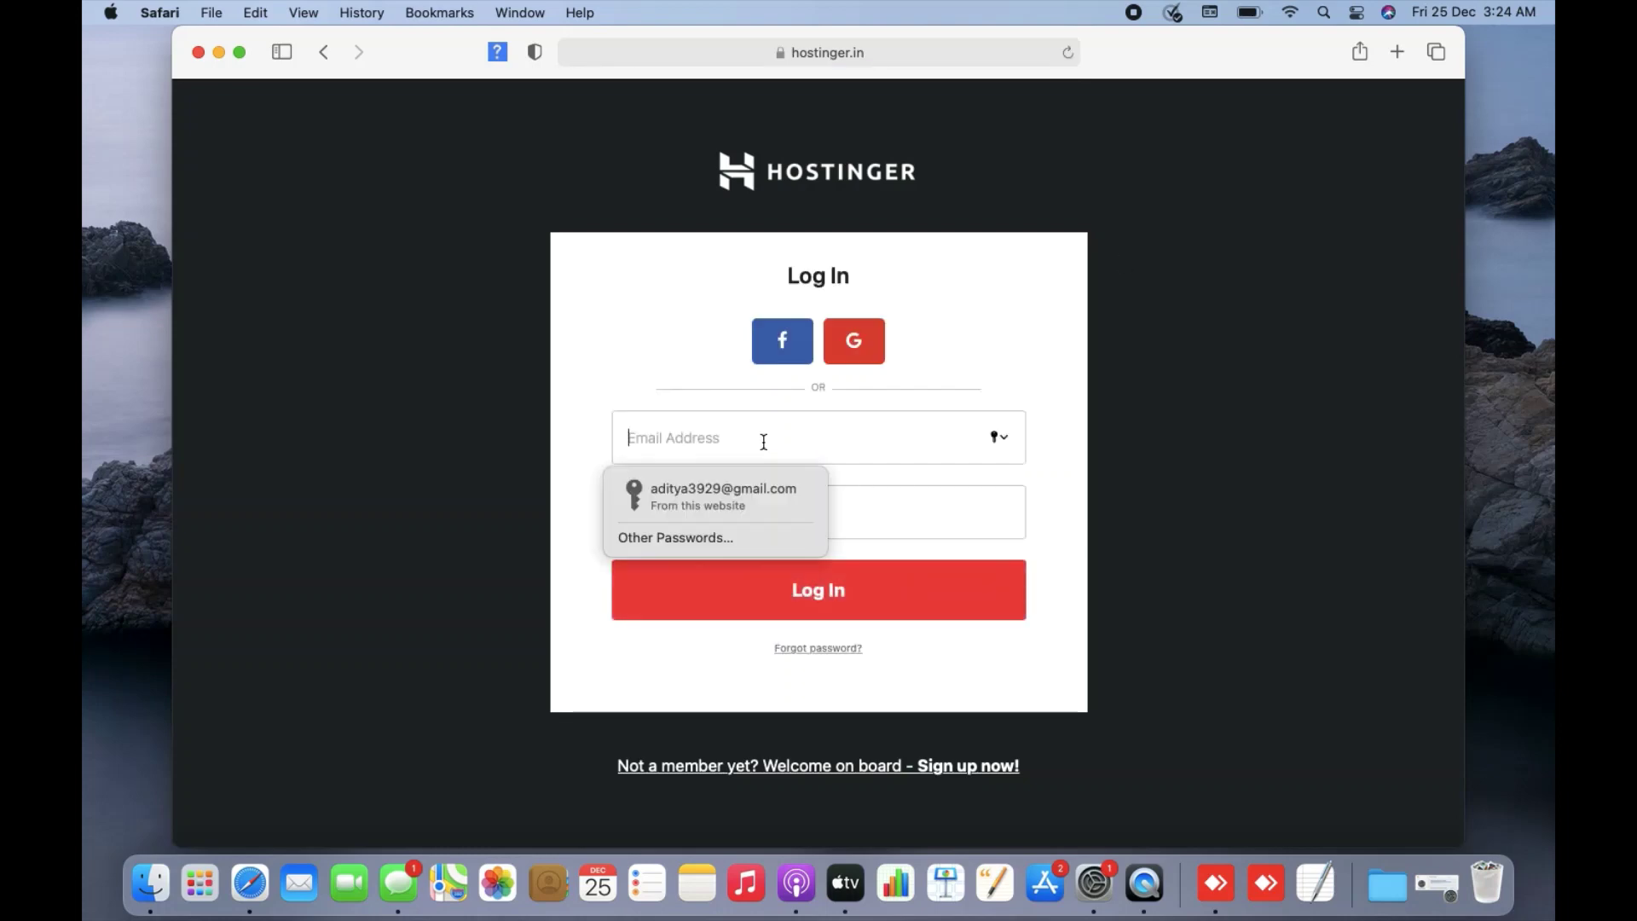
pyautogui.click(737, 487)
pyautogui.click(821, 597)
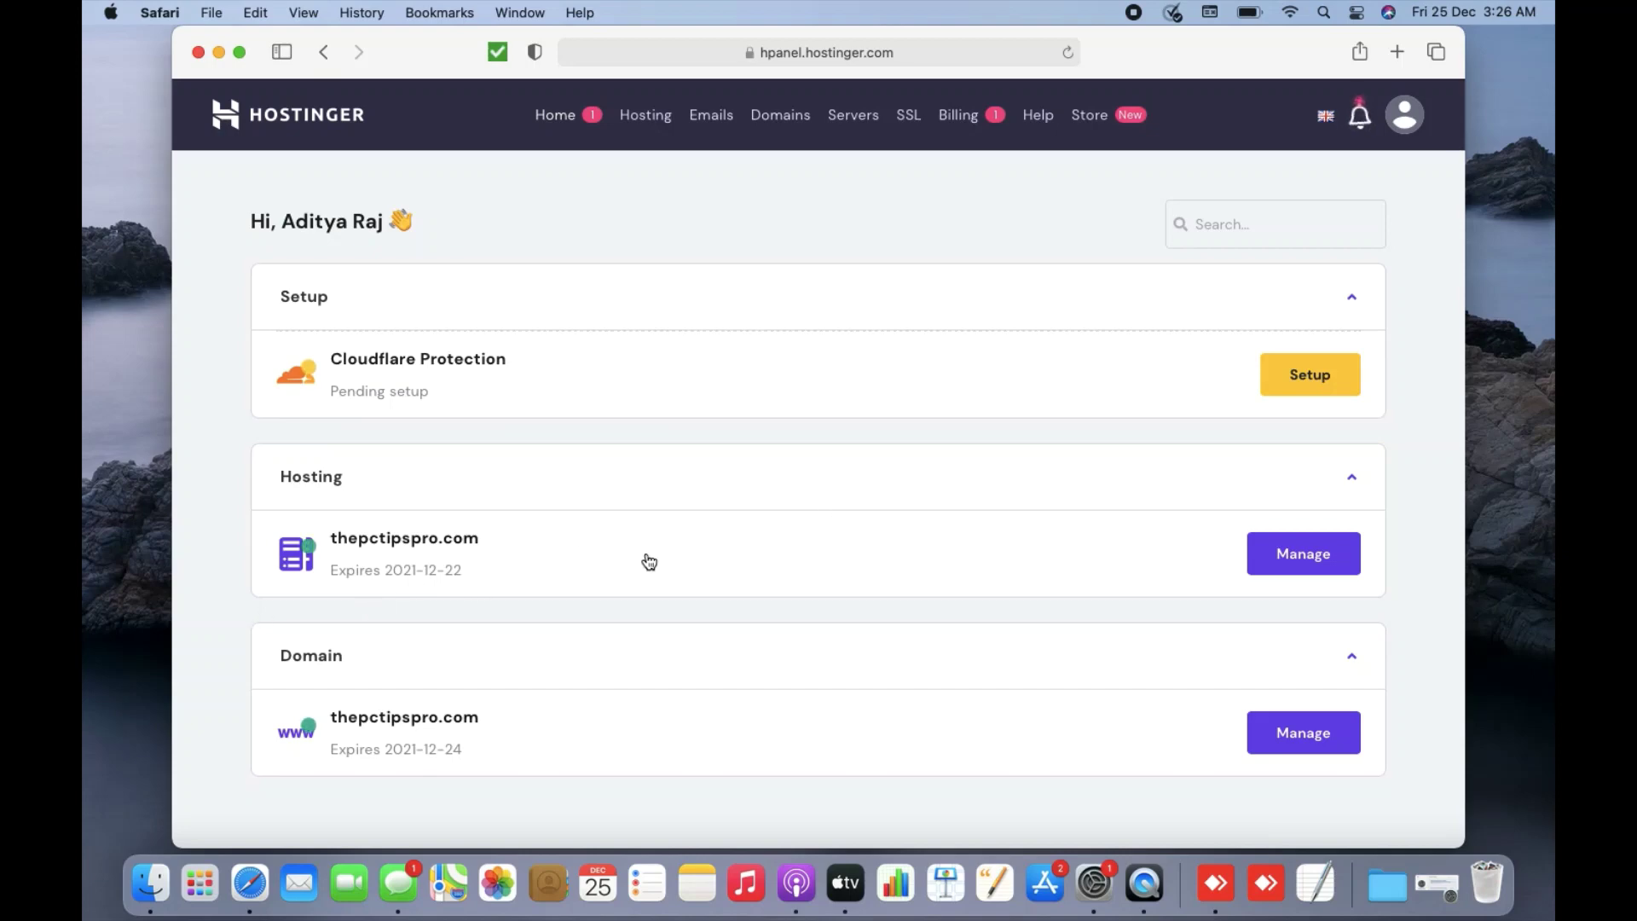
# Open the thepctipspro.com hosting account and launch Auto Installer from its Website section
pyautogui.click(1259, 563)
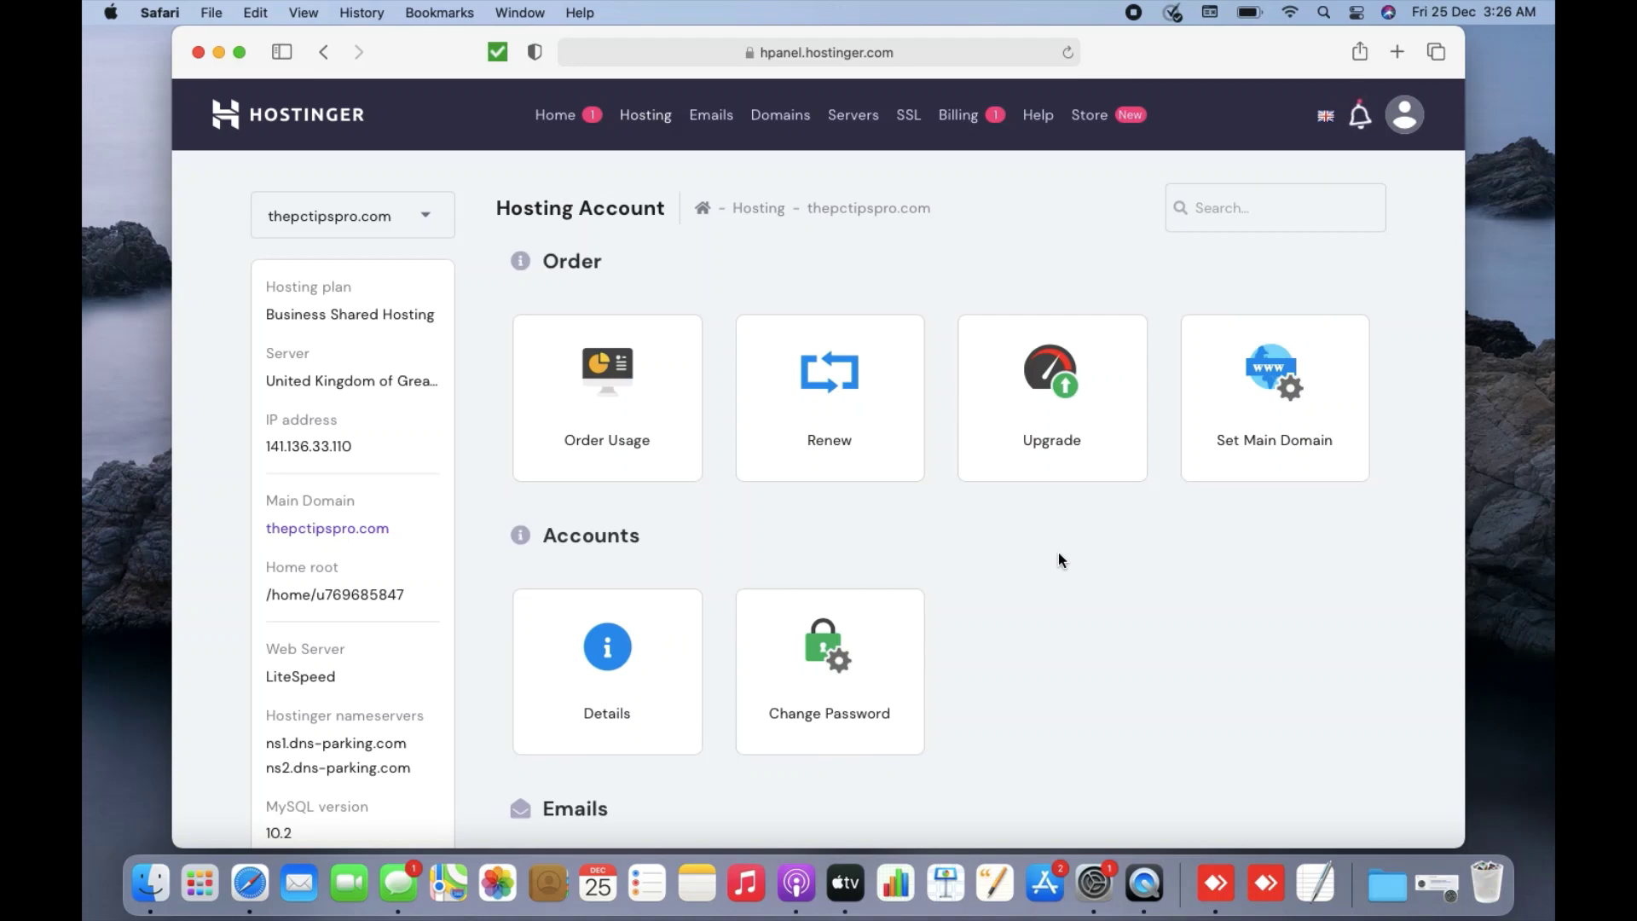
pyautogui.scroll(-5, 1058, 558)
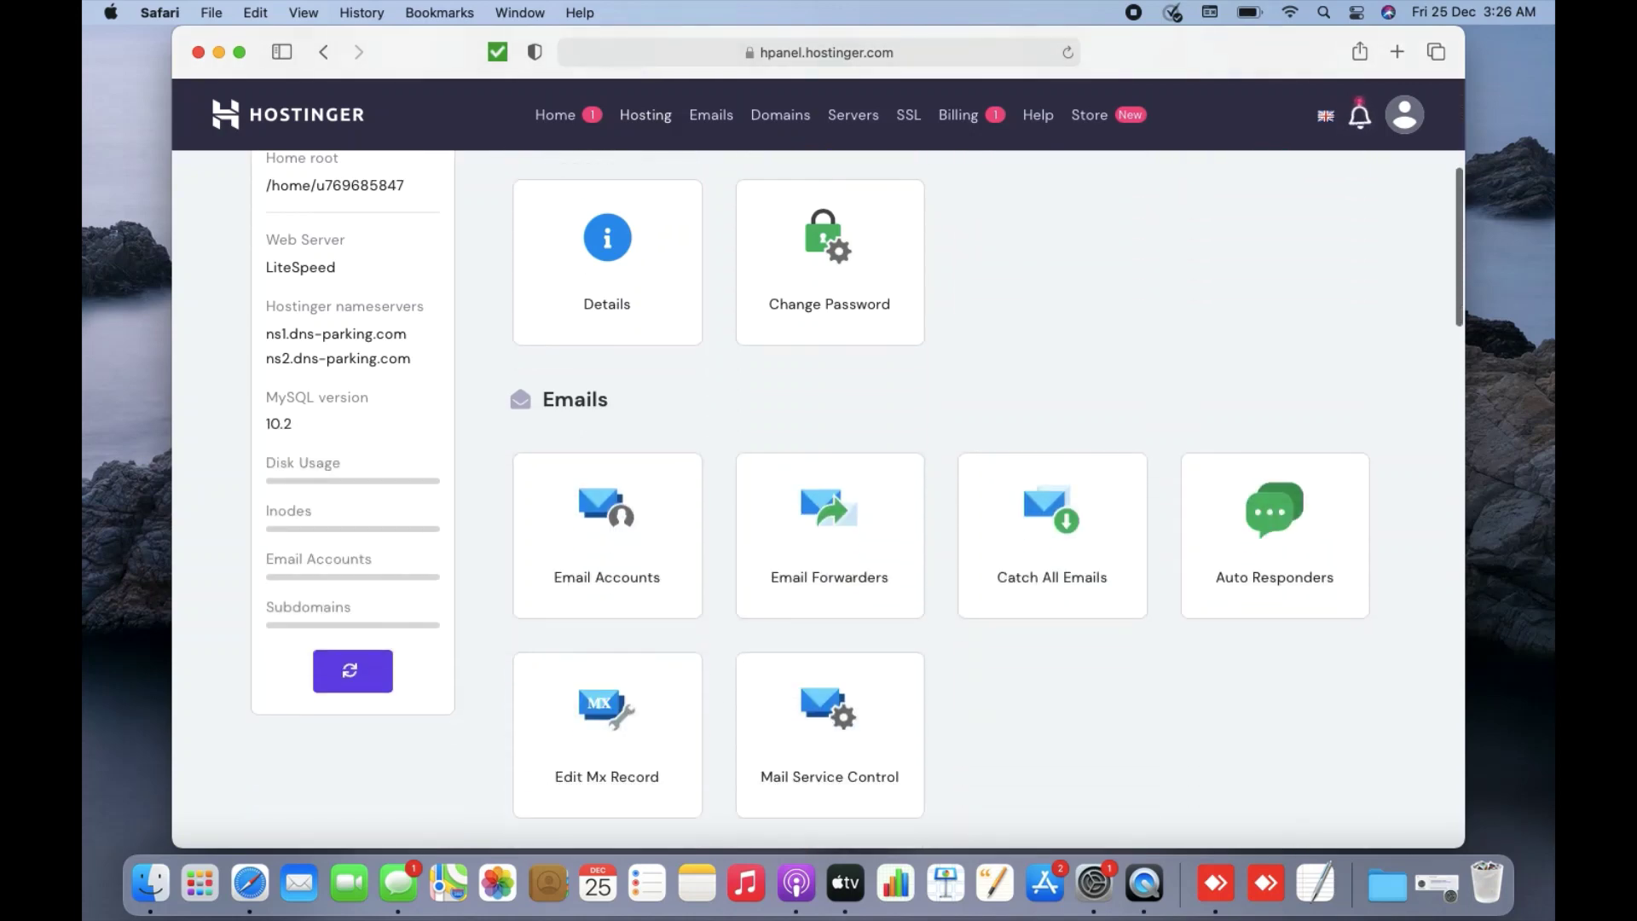
pyautogui.scroll(-5, 1058, 558)
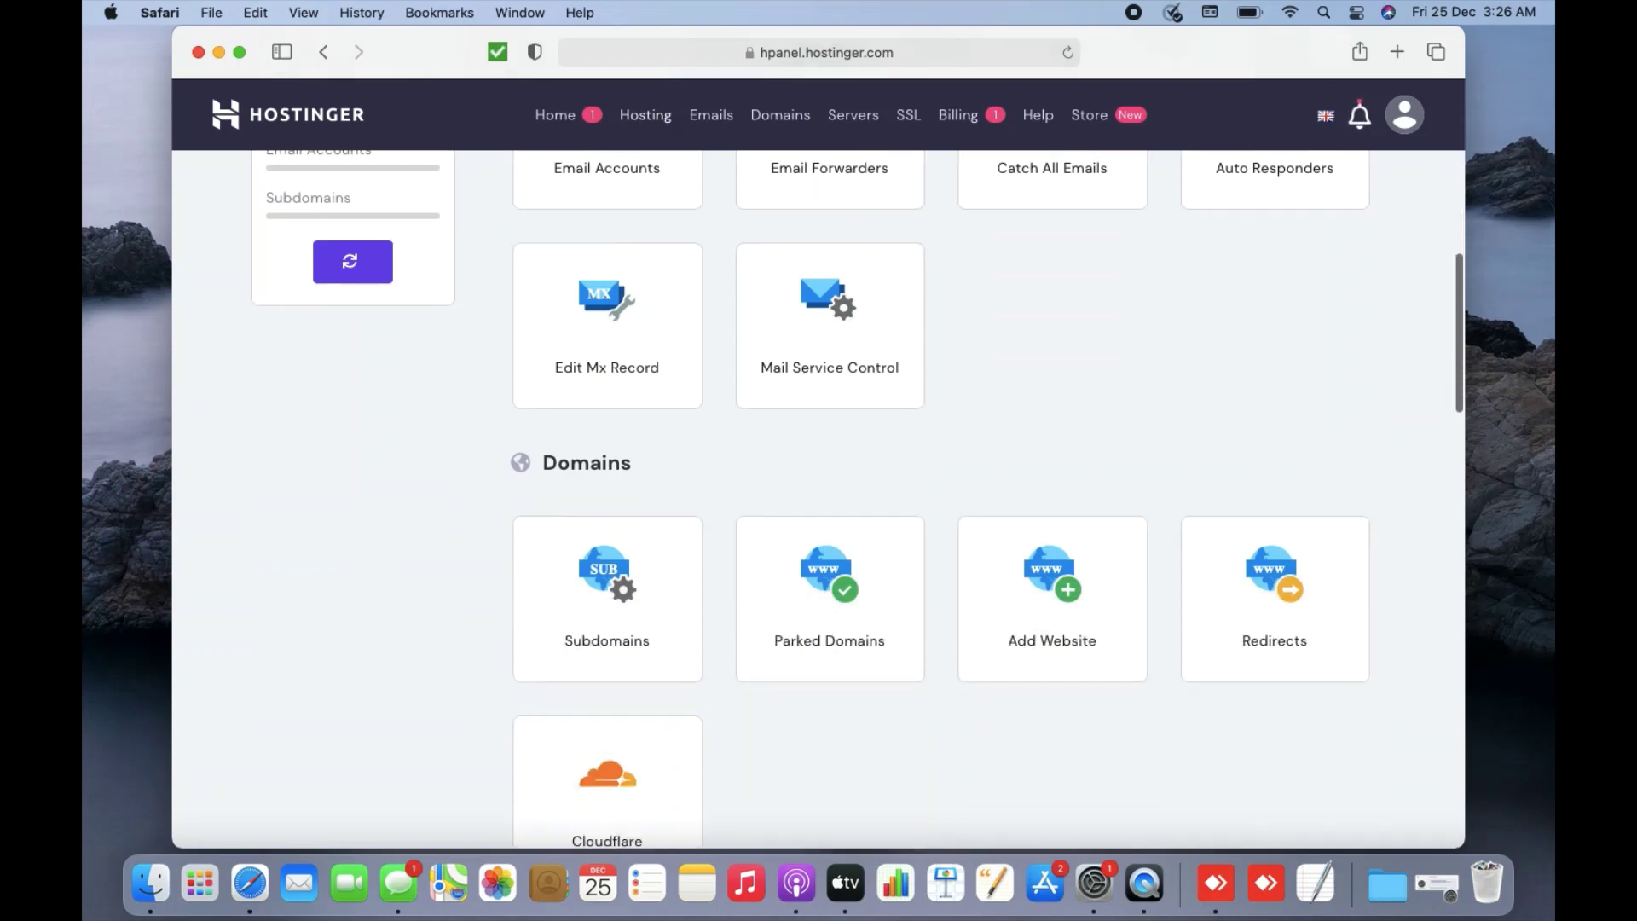
pyautogui.scroll(-2, 1058, 546)
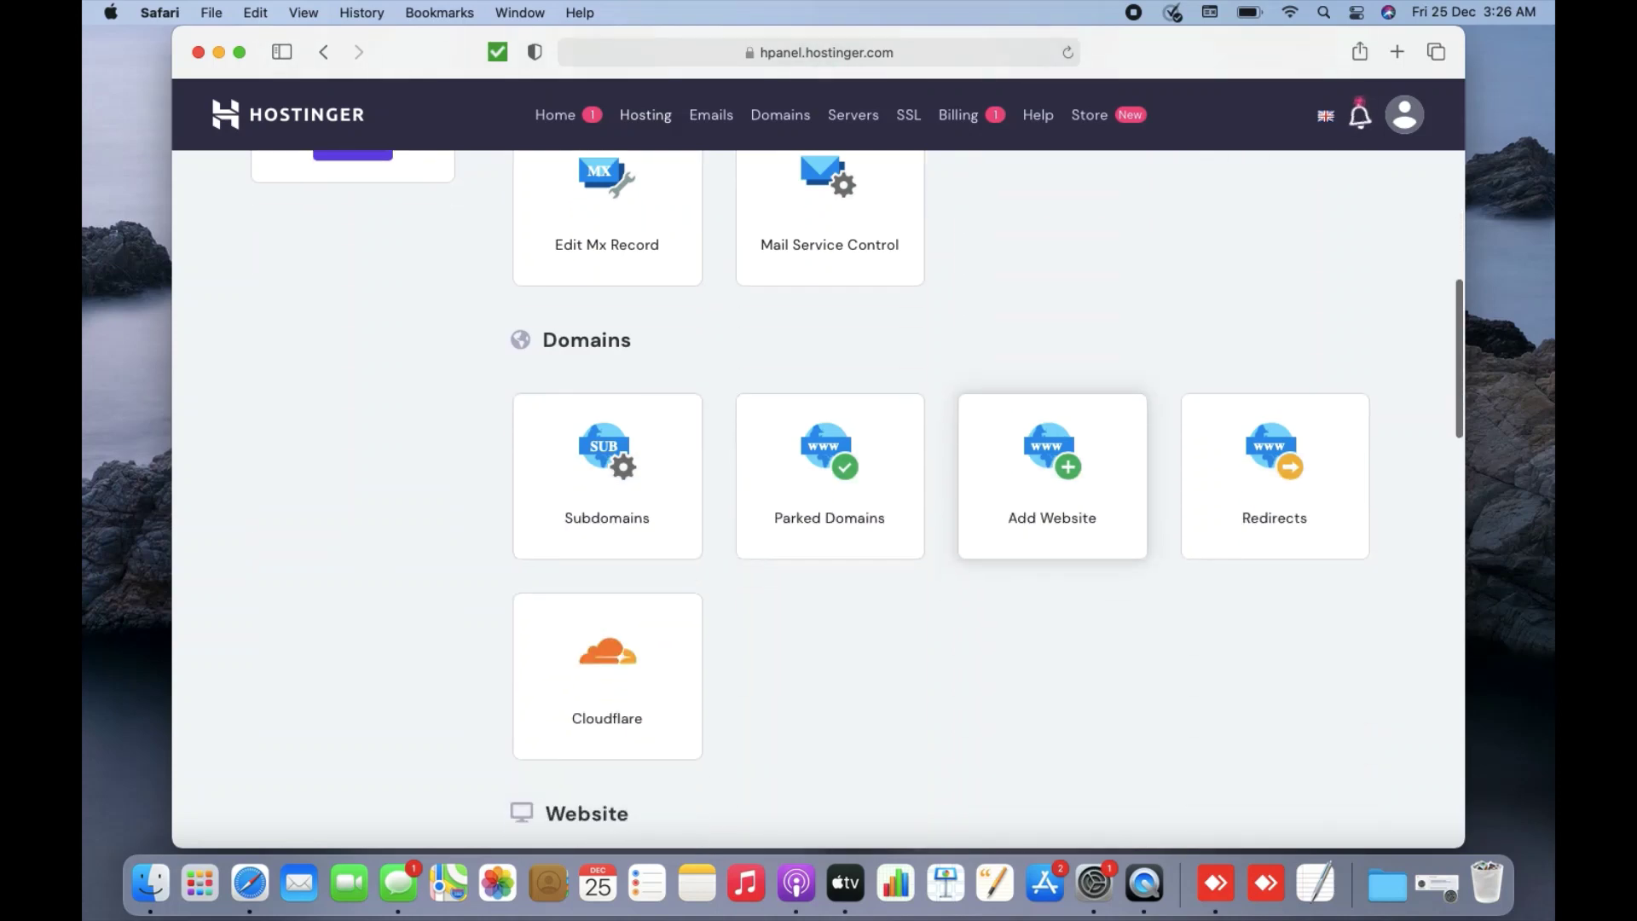
pyautogui.scroll(-6, 1058, 545)
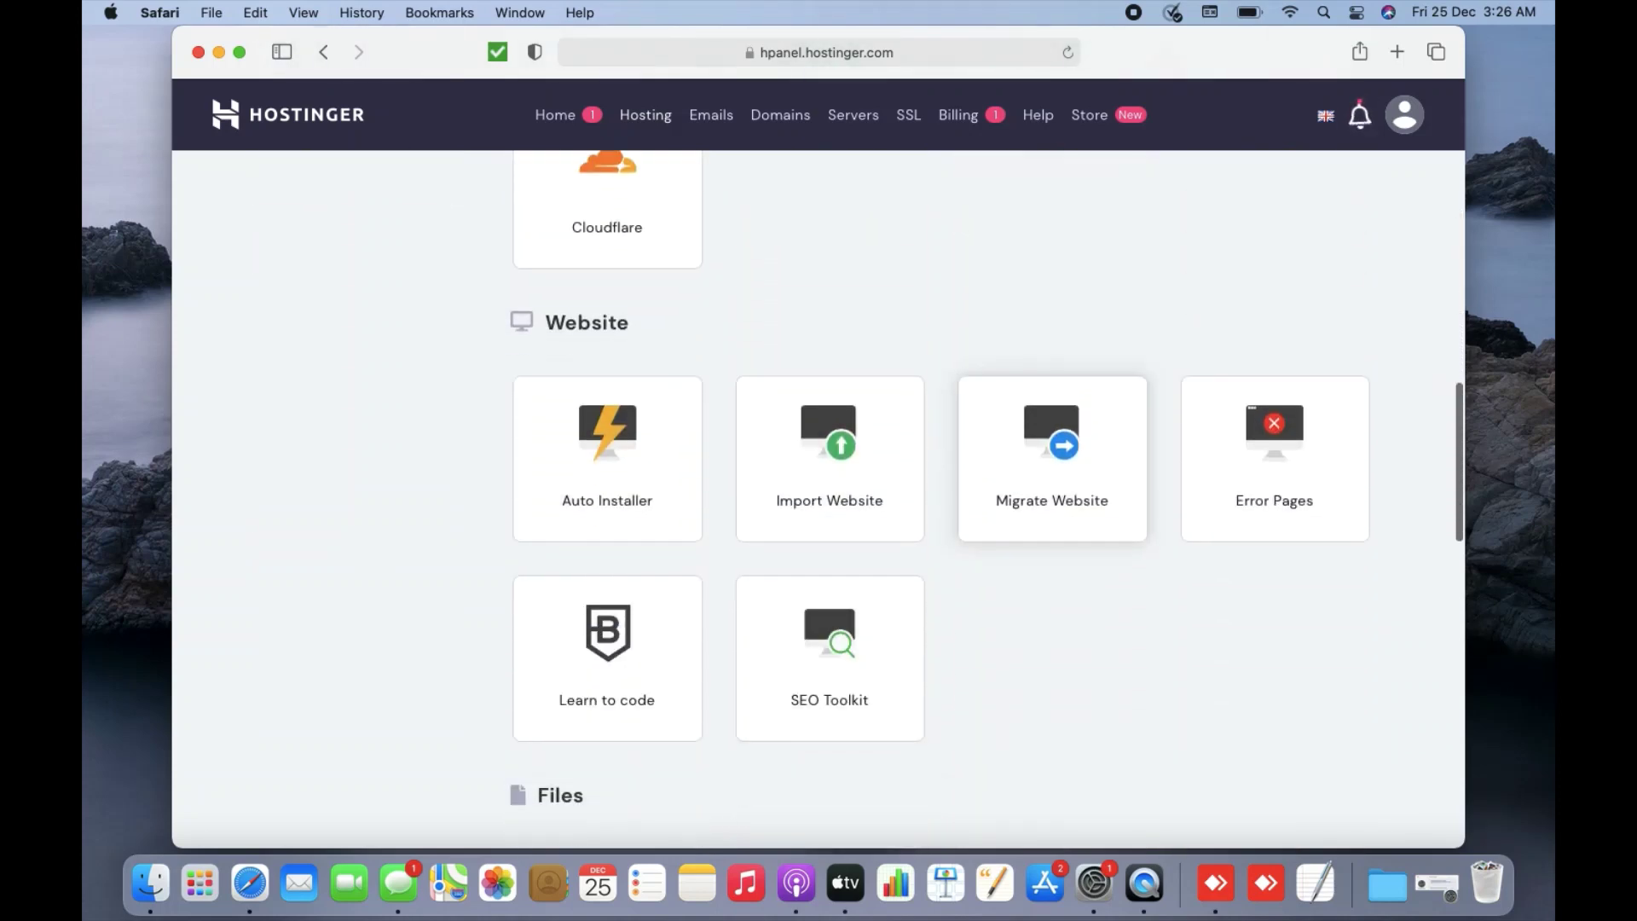
pyautogui.click(605, 461)
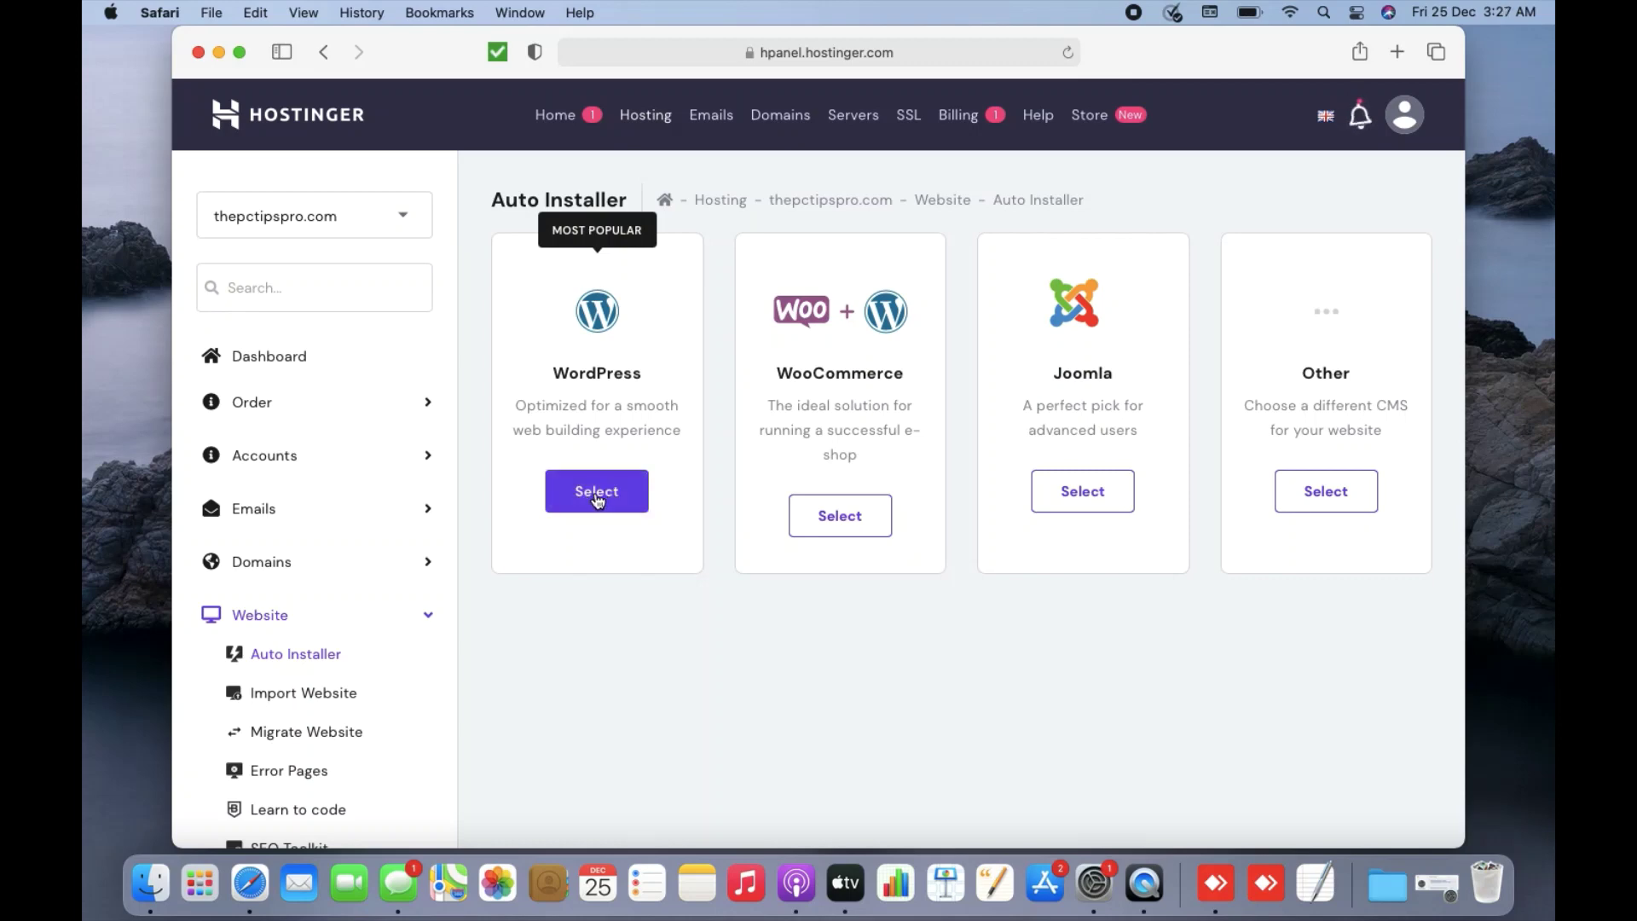
pyautogui.click(597, 494)
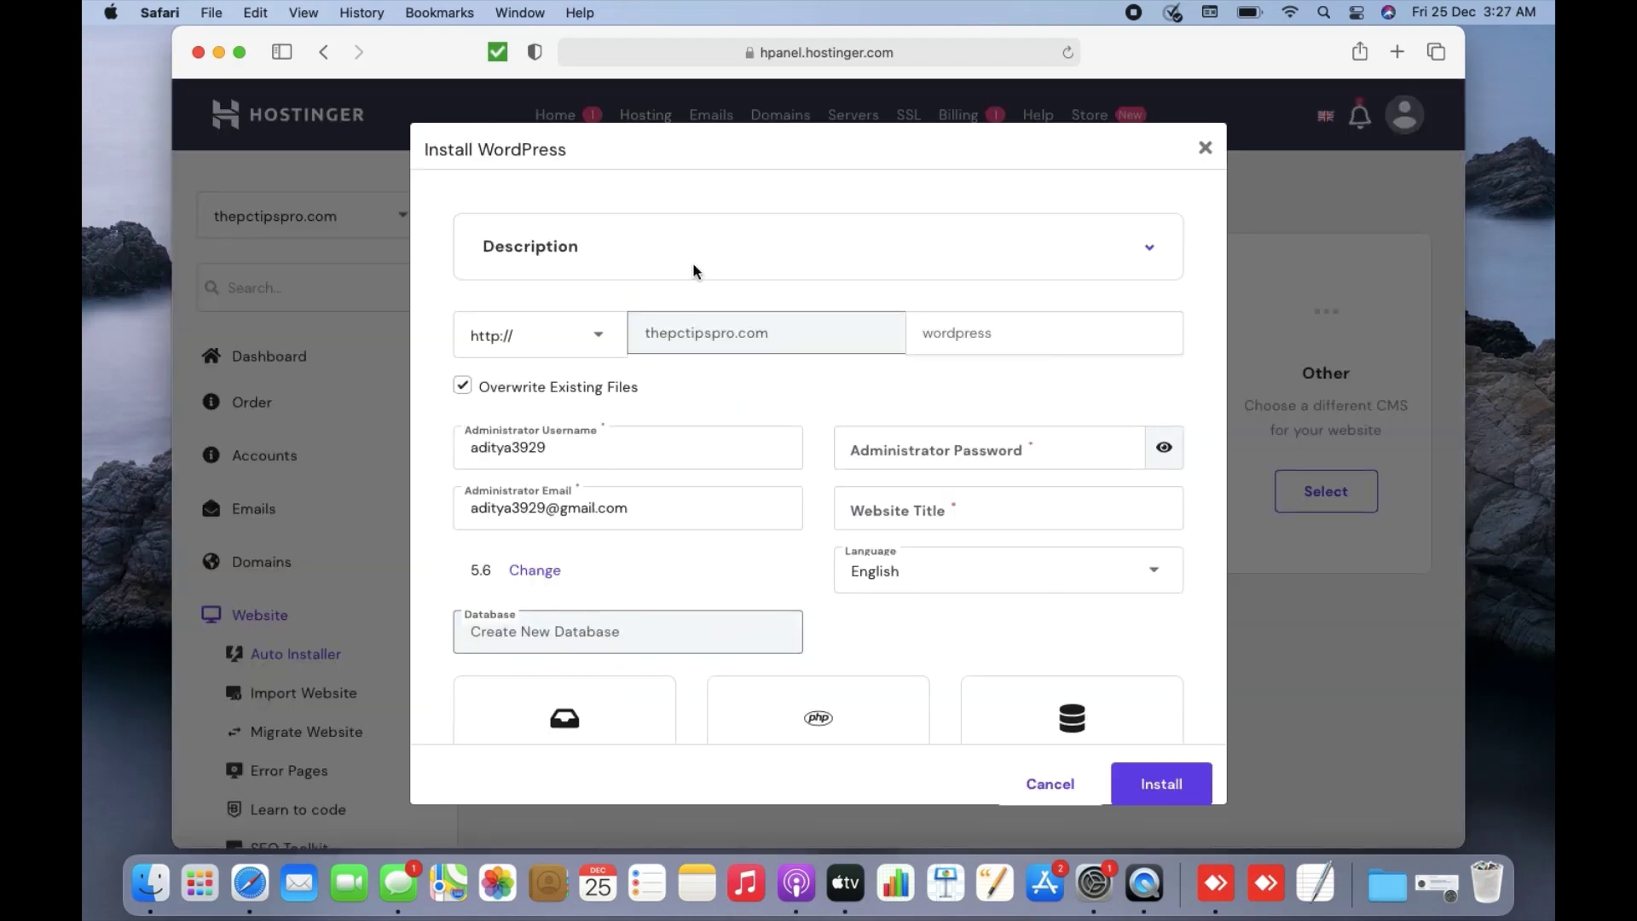
pyautogui.click(610, 252)
pyautogui.click(701, 257)
pyautogui.click(605, 338)
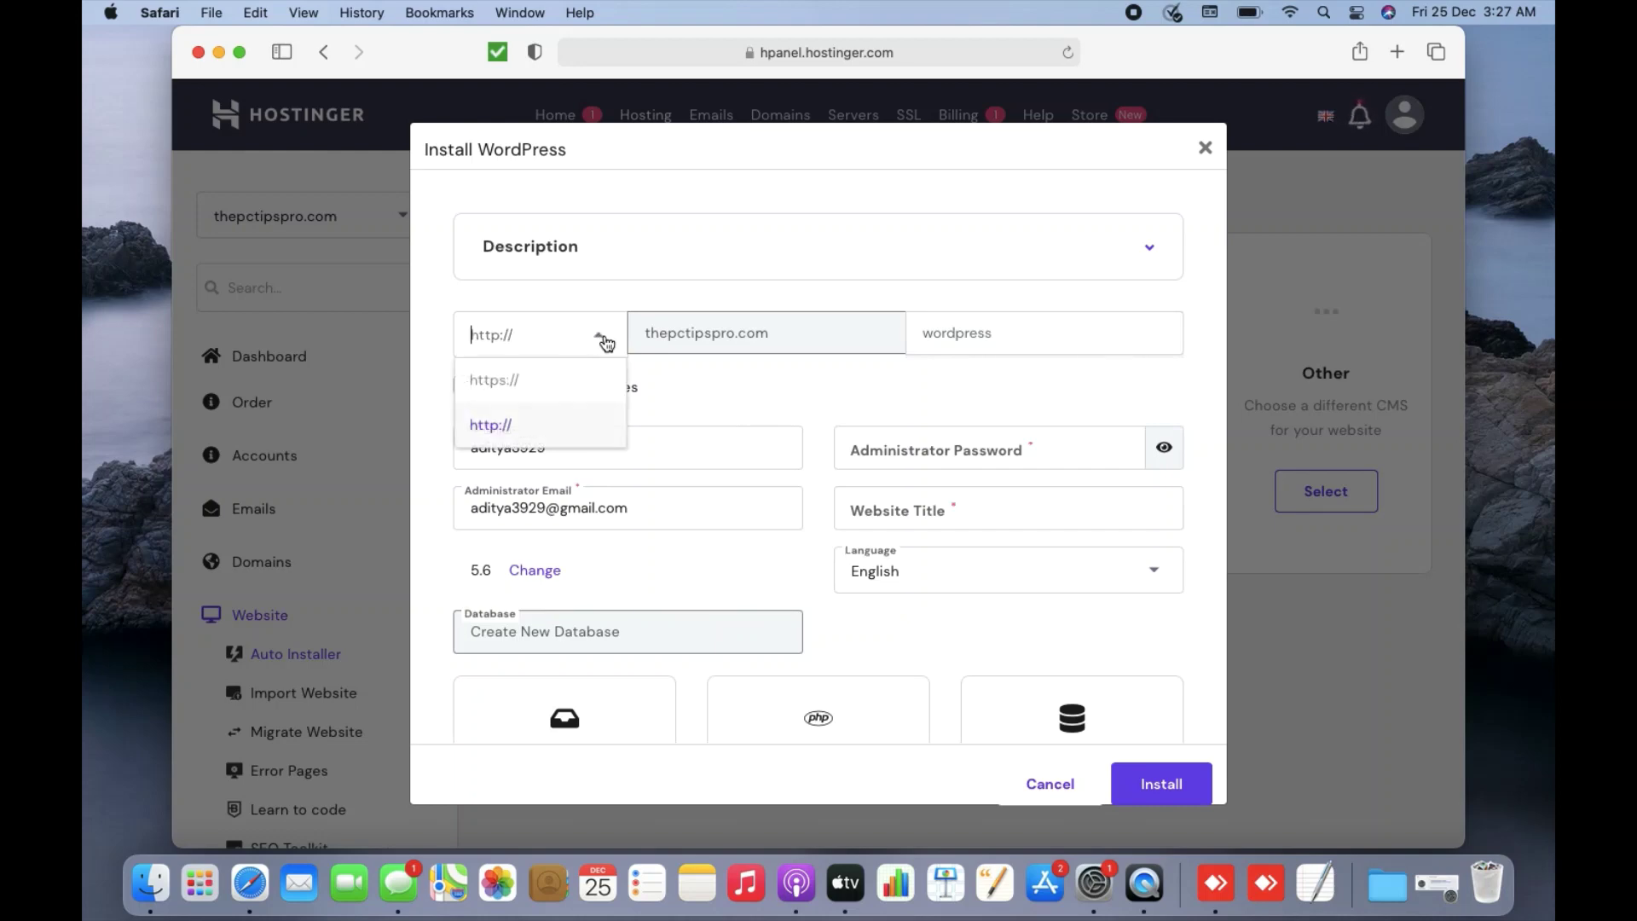
pyautogui.click(516, 381)
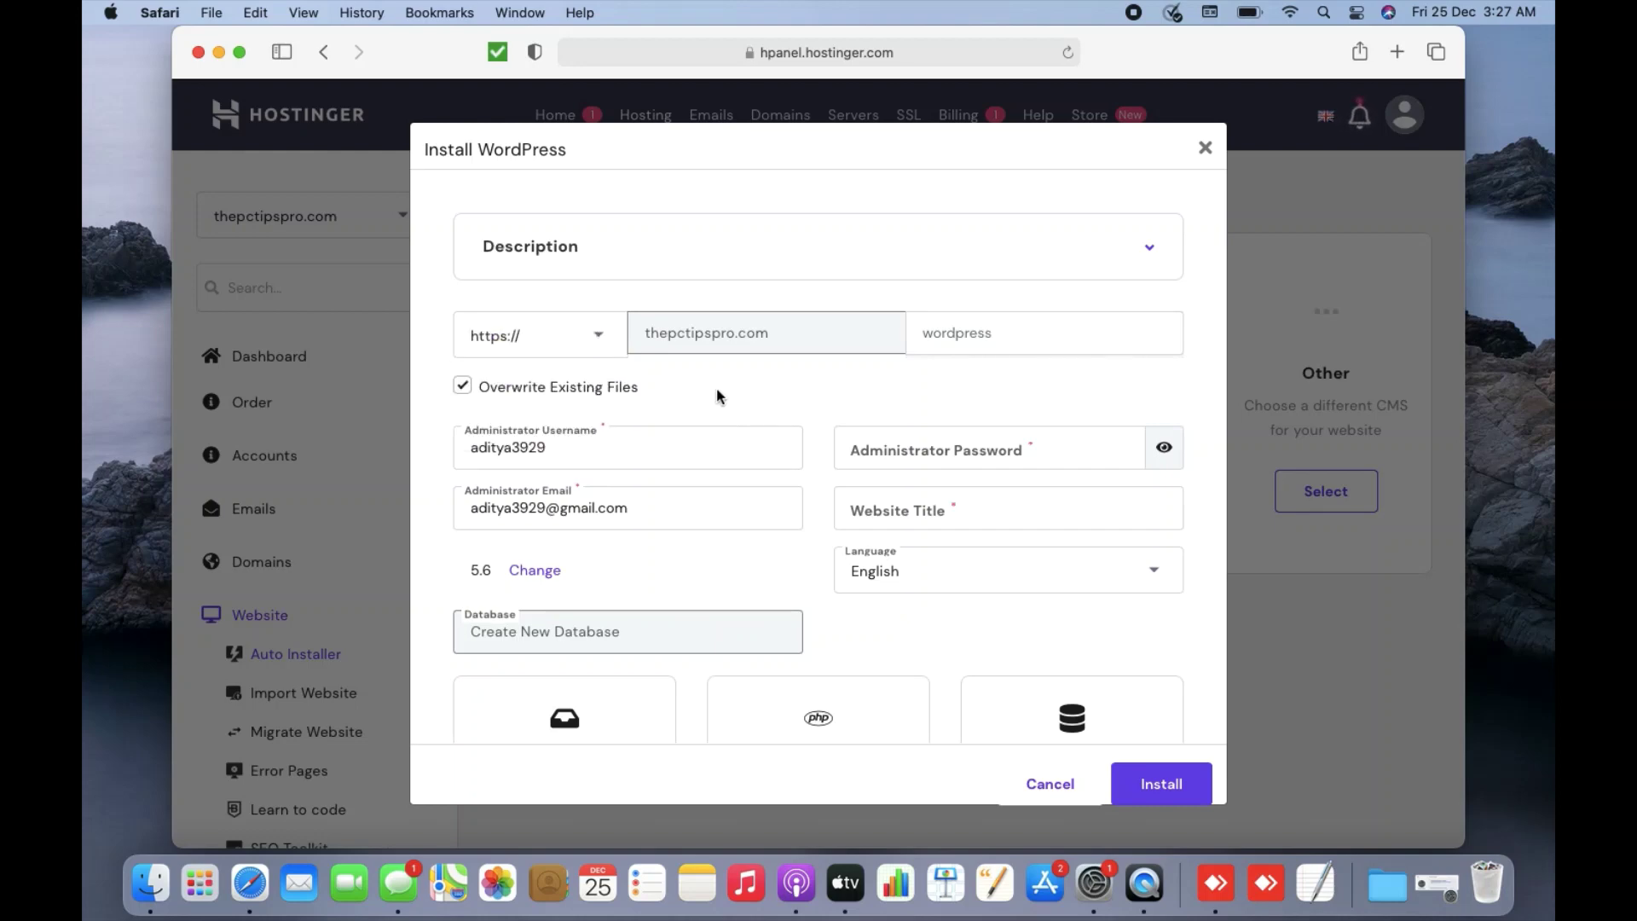
pyautogui.click(607, 340)
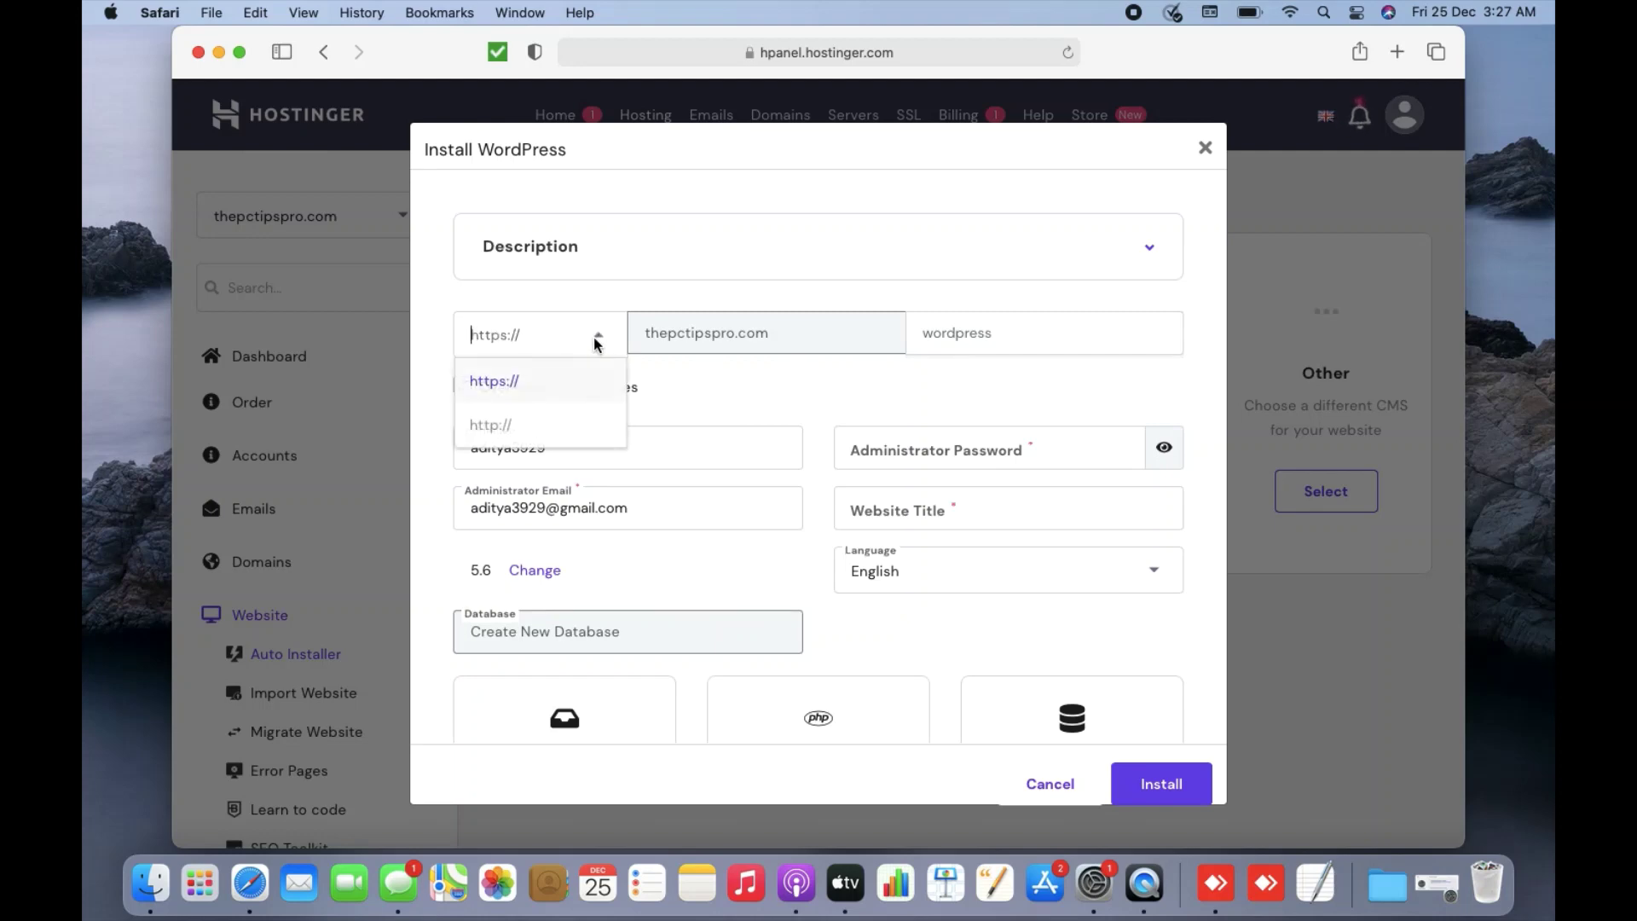
pyautogui.click(515, 426)
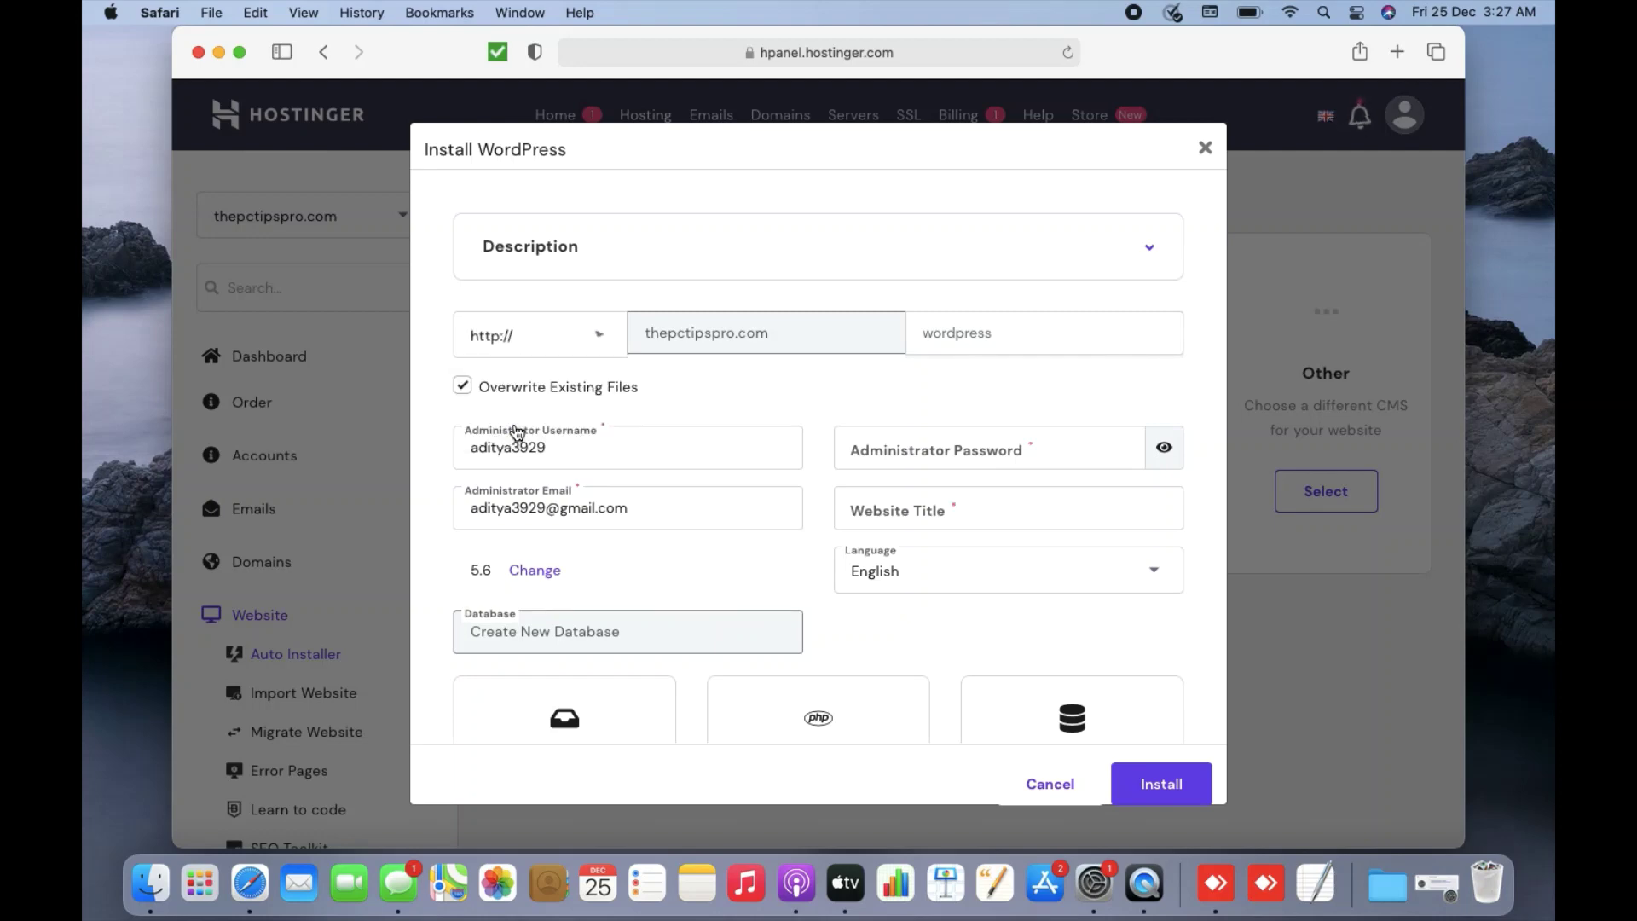
pyautogui.click(599, 338)
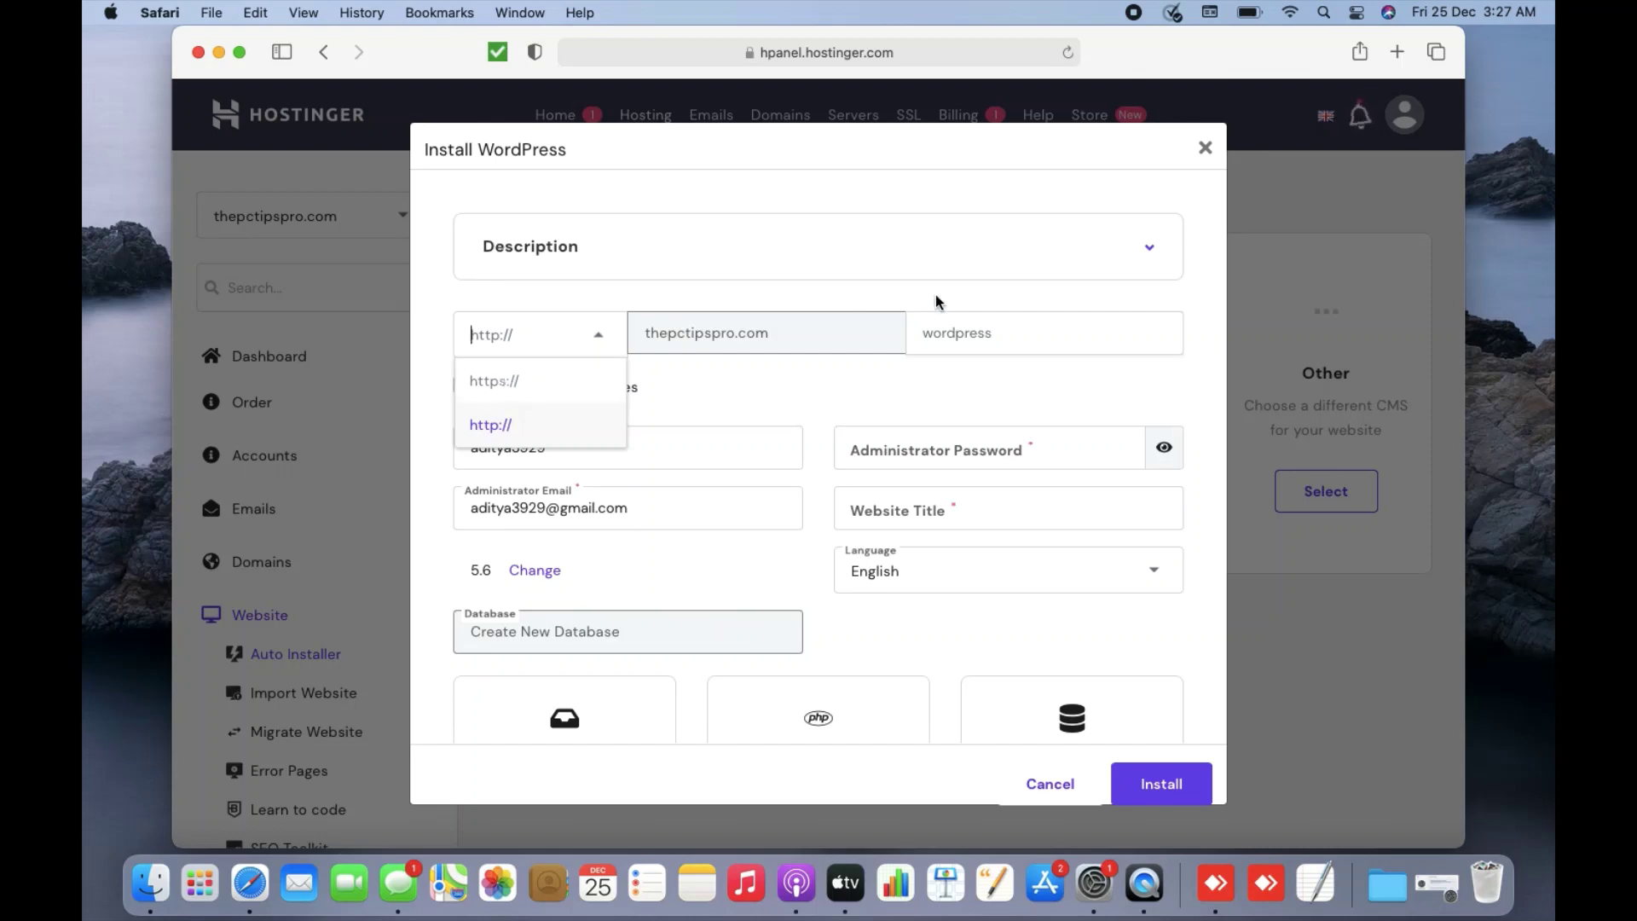
pyautogui.click(513, 384)
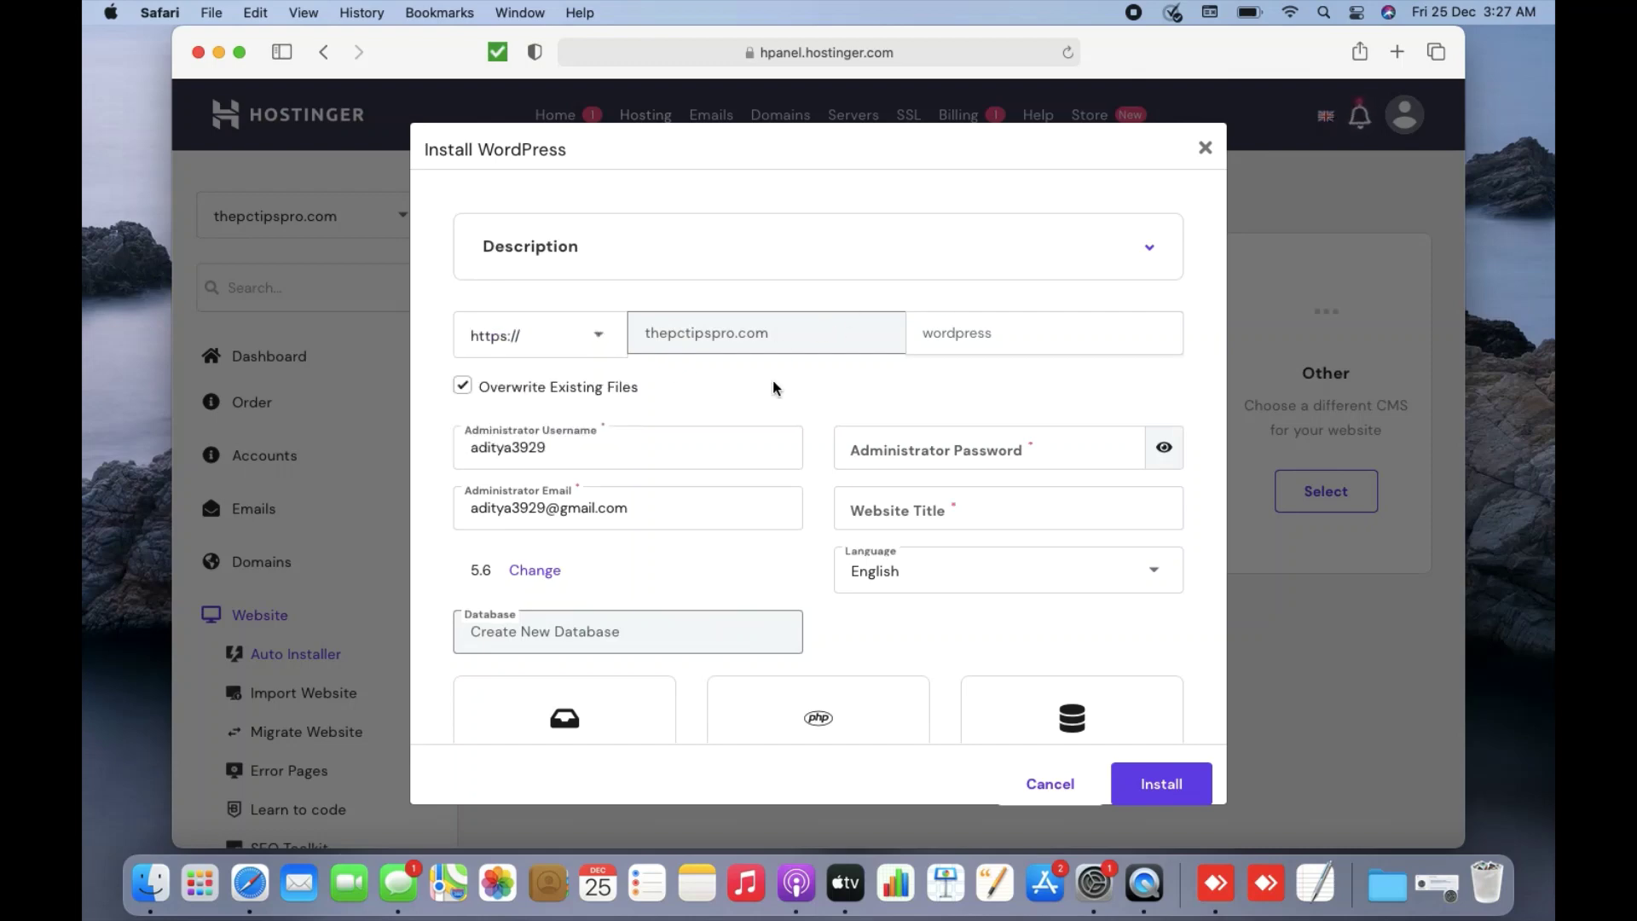
# Fill in the administrator username and enter the administrator password
pyautogui.click(615, 446)
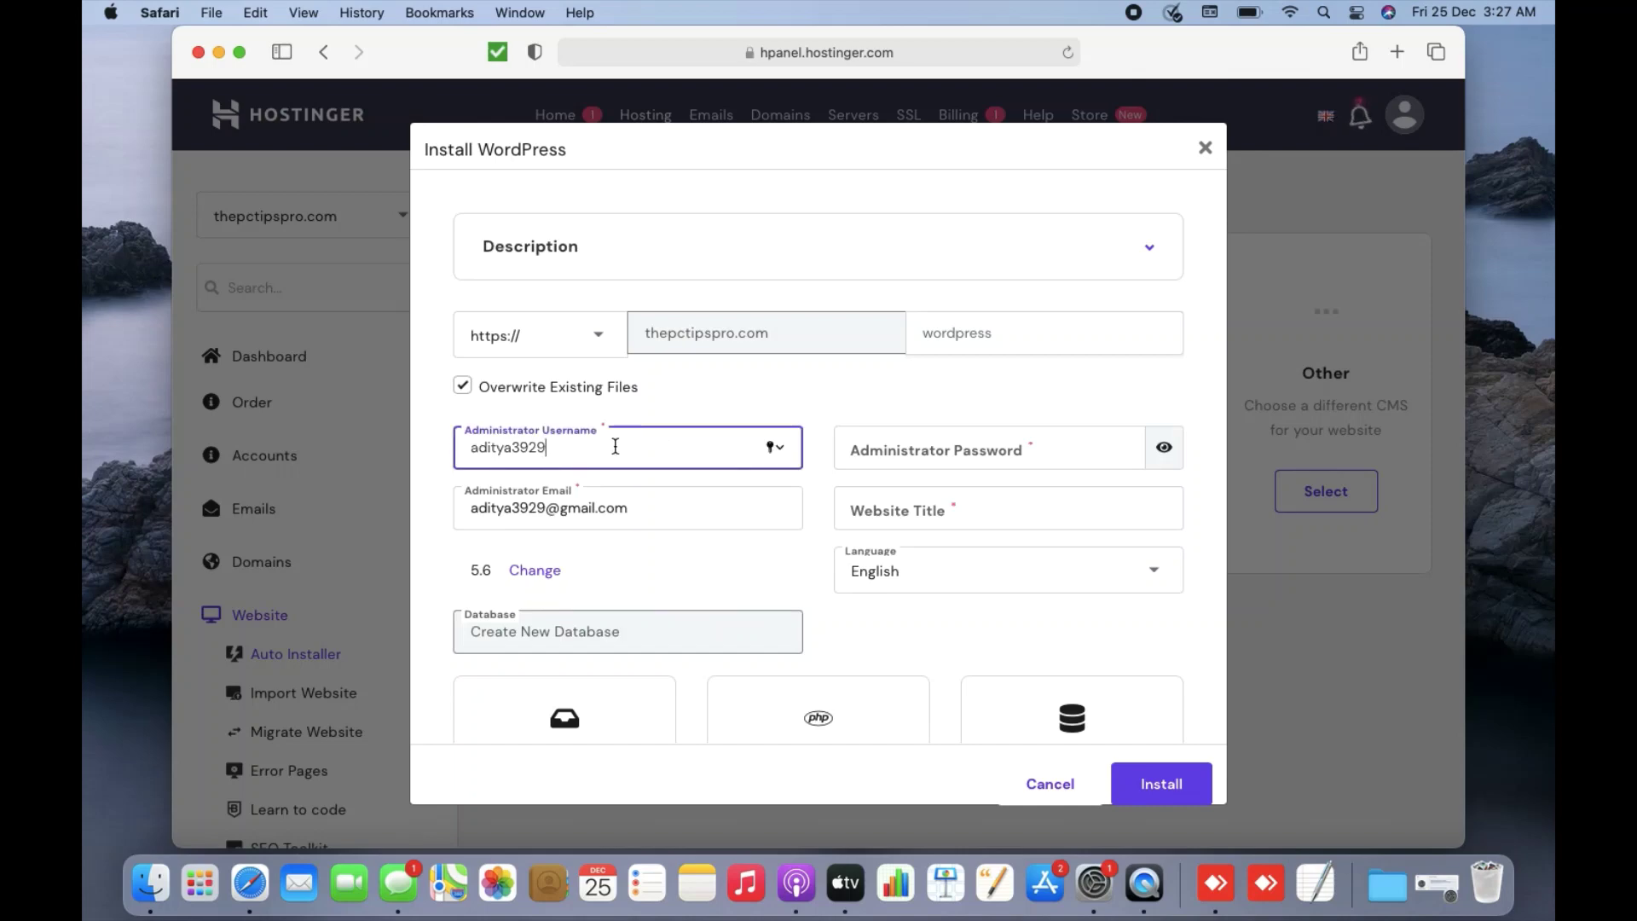
pyautogui.click(906, 449)
pyautogui.click(630, 450)
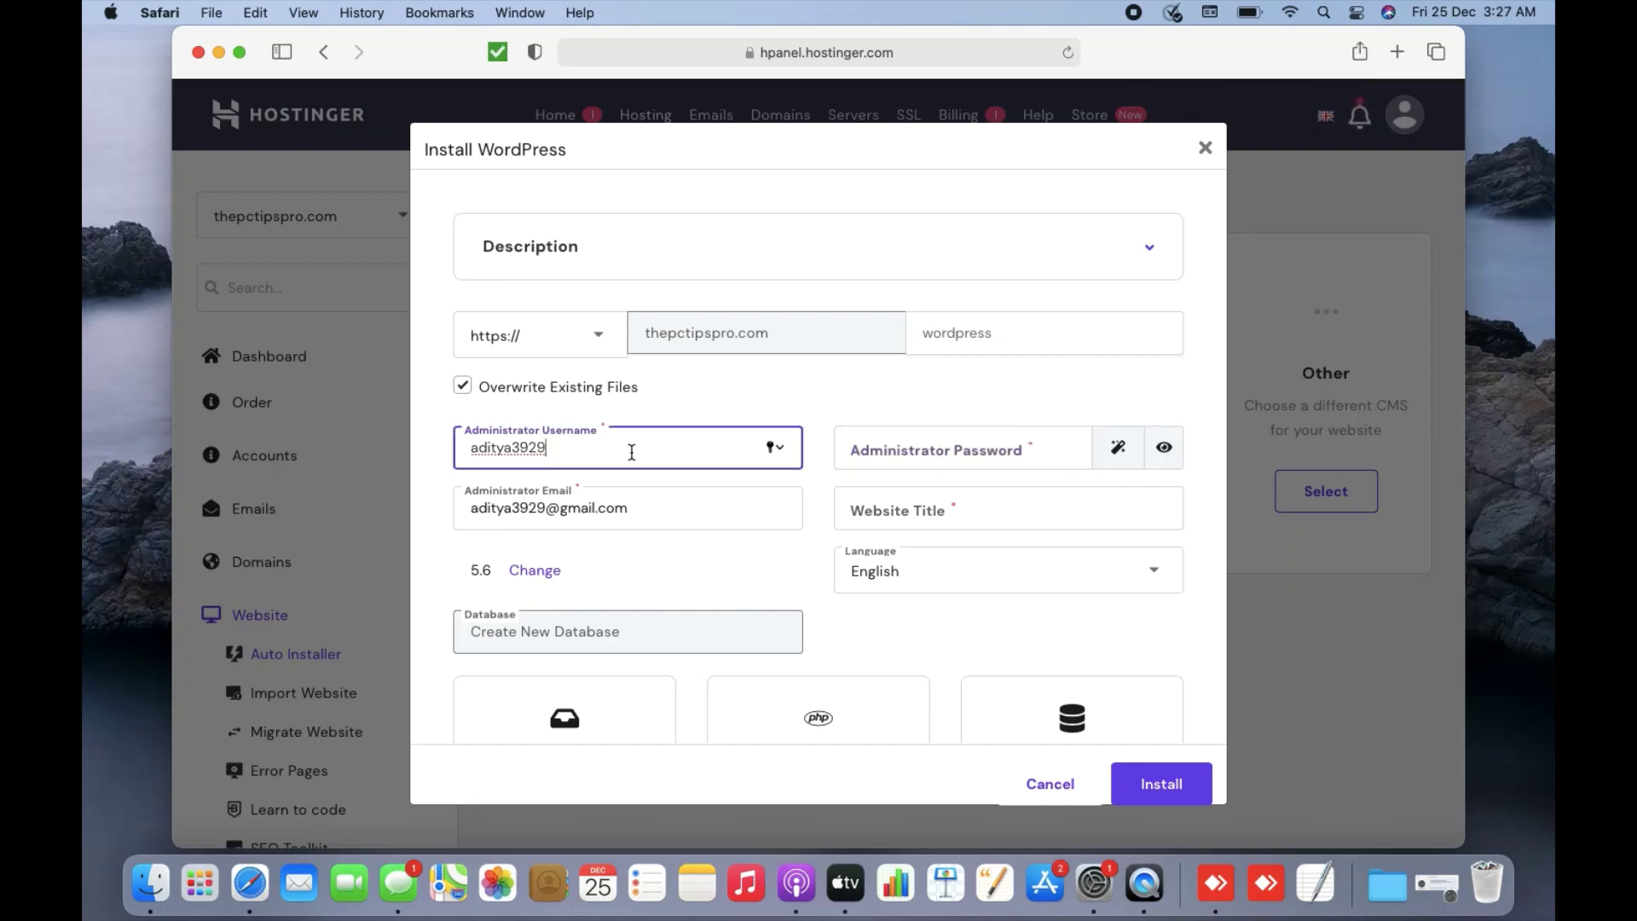
pyautogui.click(859, 450)
pyautogui.write('••')
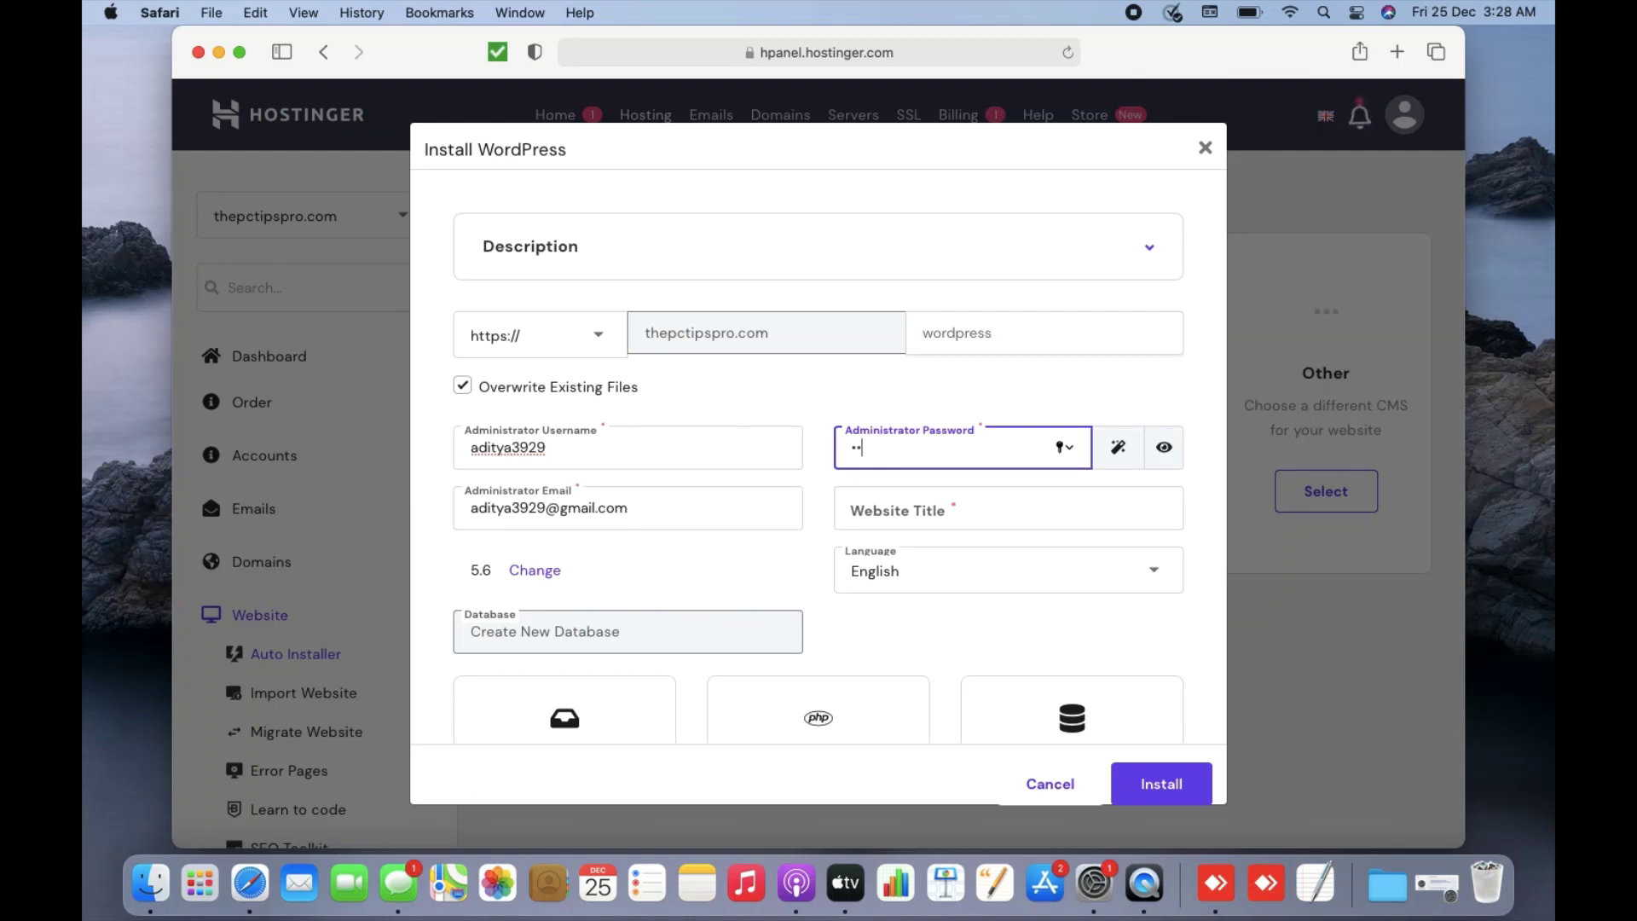
pyautogui.write('•••••••')
pyautogui.click(819, 392)
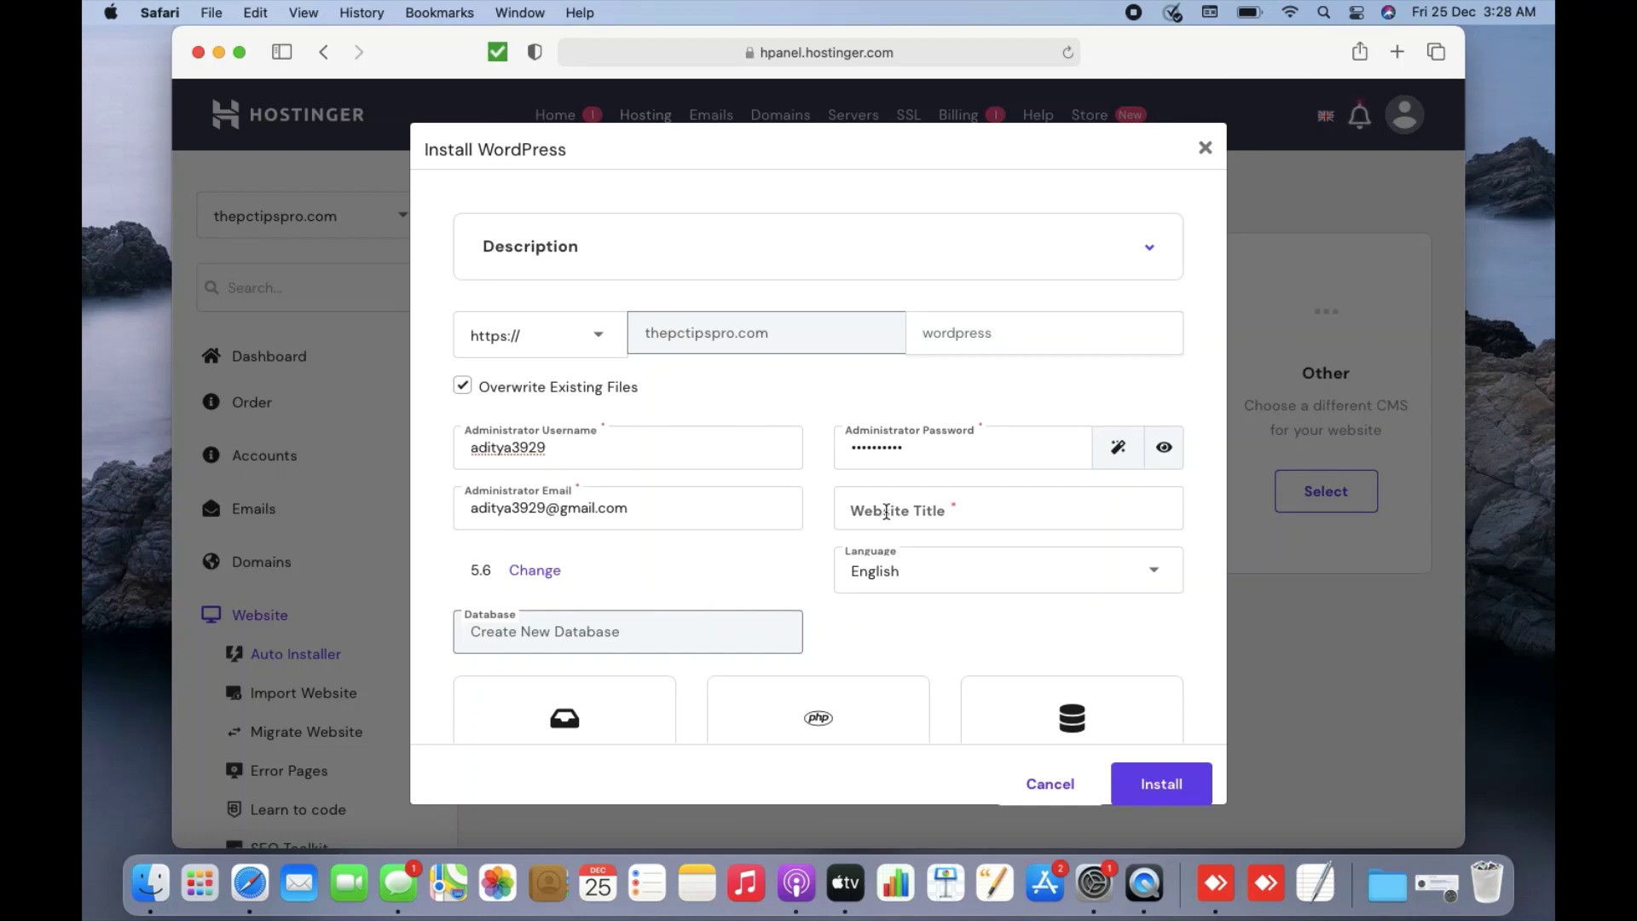
# Enter 'PC TIPS PRO' as the WordPress website title
pyautogui.click(652, 507)
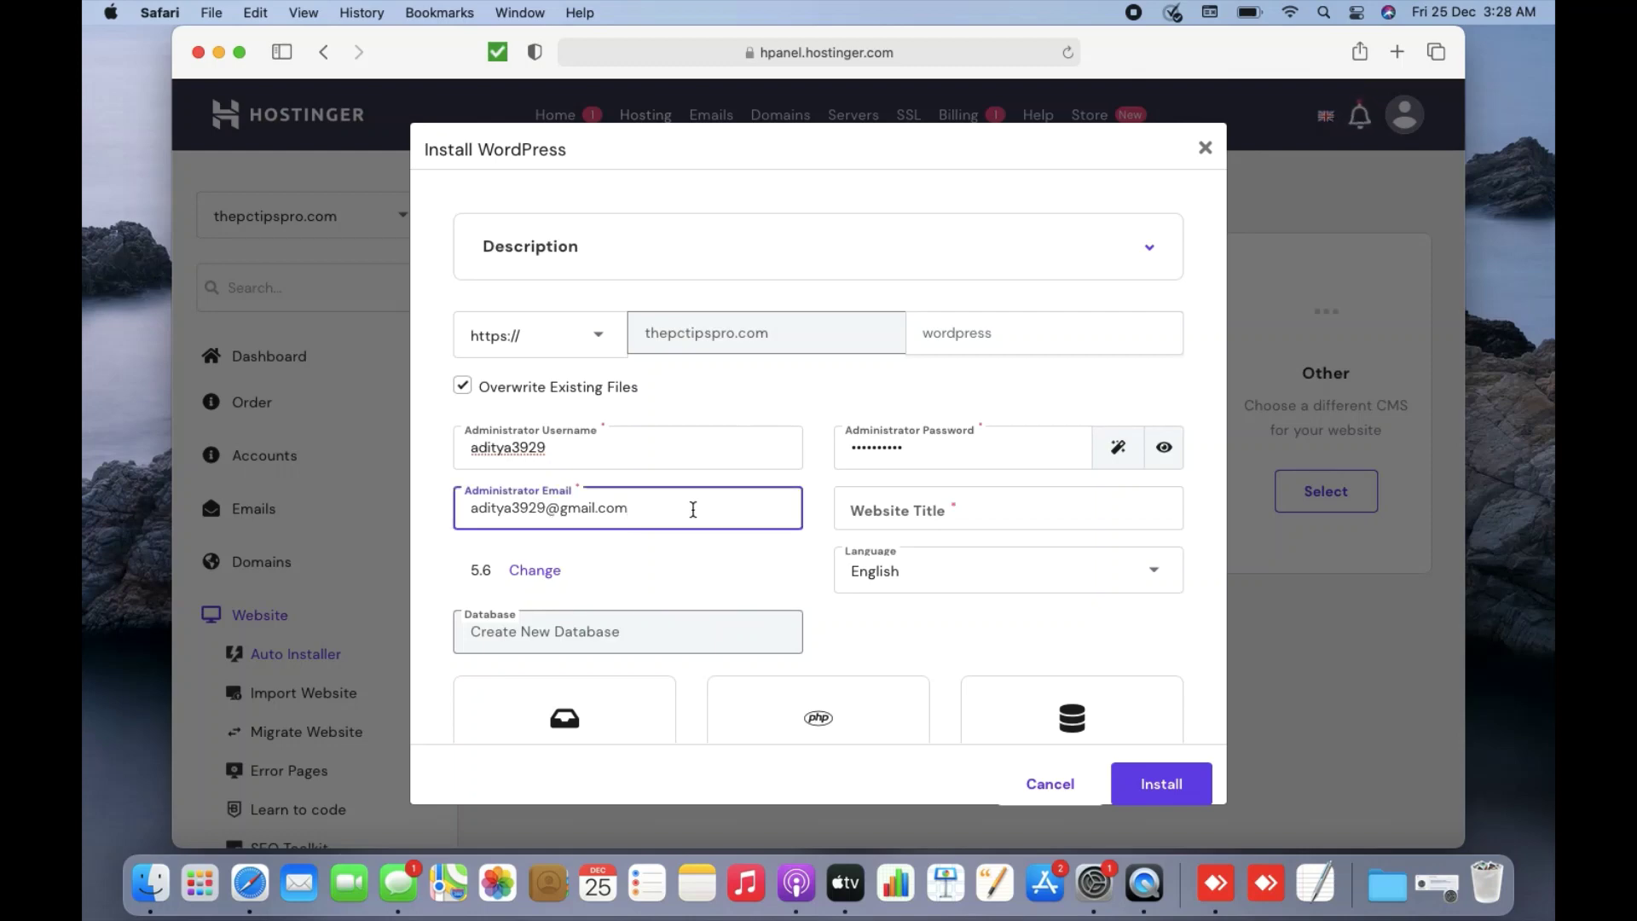
pyautogui.click(888, 503)
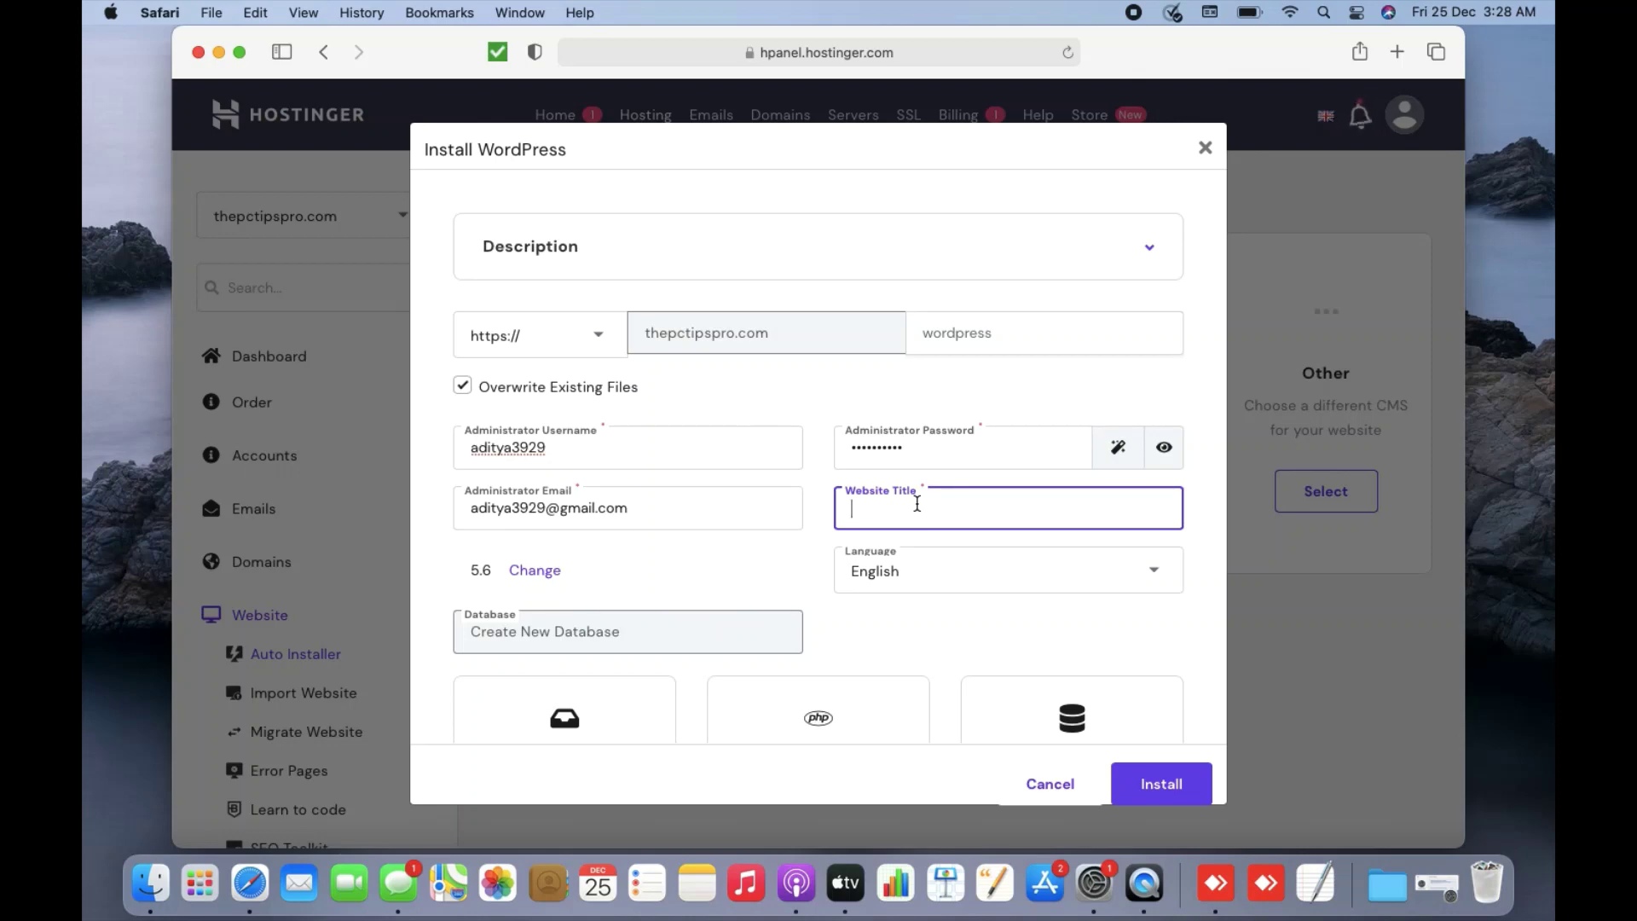
pyautogui.write('PC TIPS PRO')
pyautogui.click(790, 575)
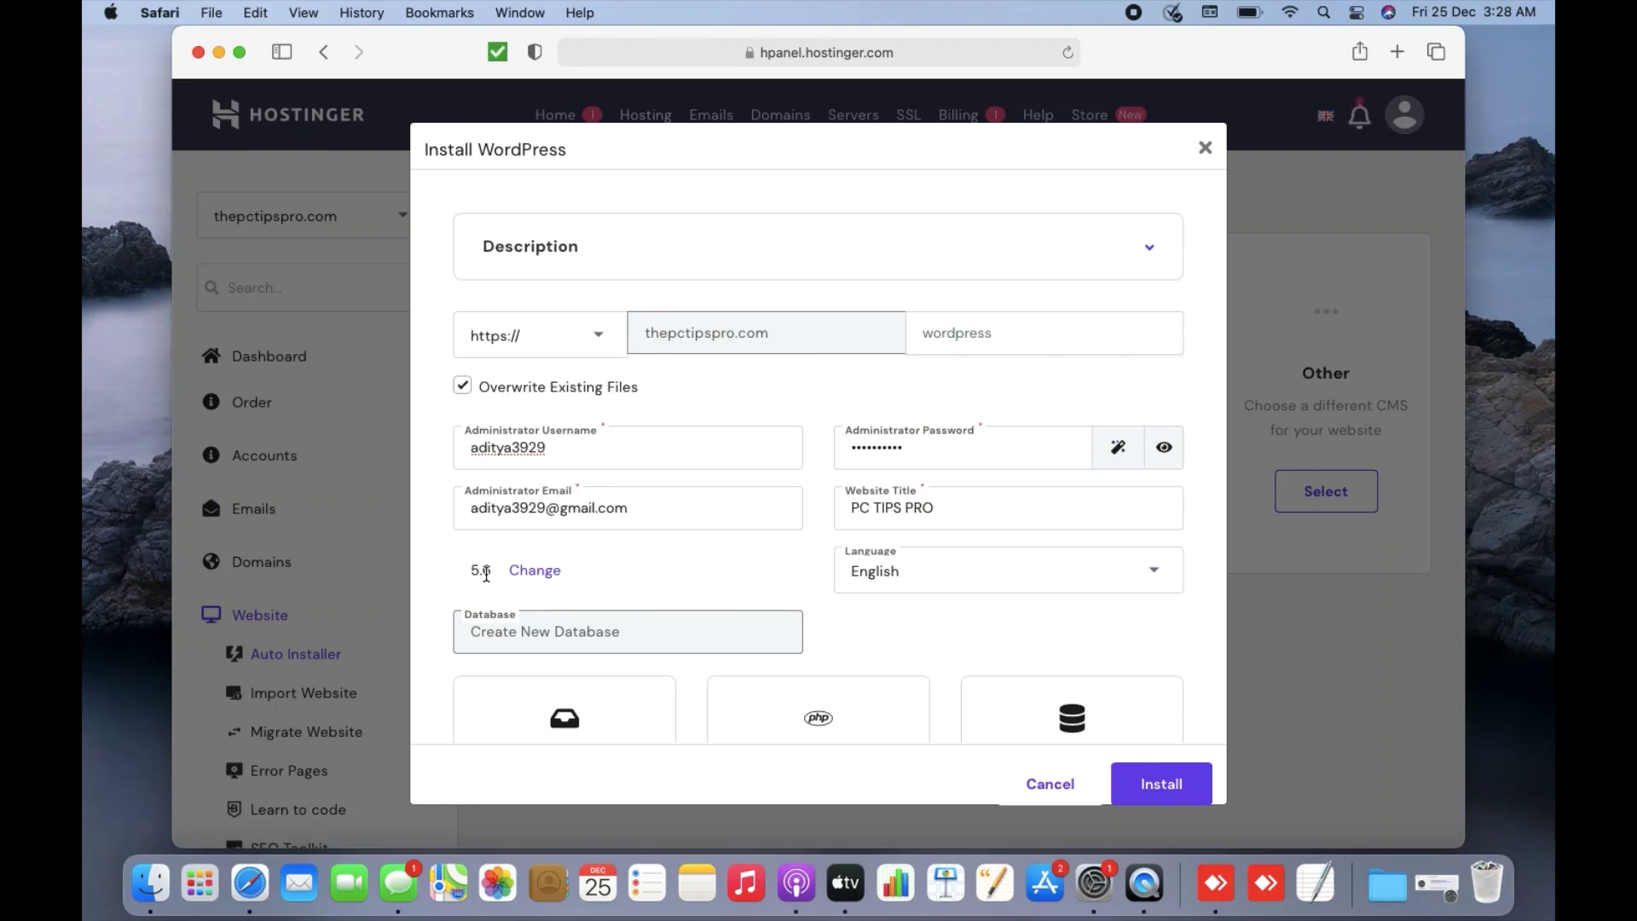
# Keep WordPress version 5.6 and leave the database as Create New Database
pyautogui.click(534, 572)
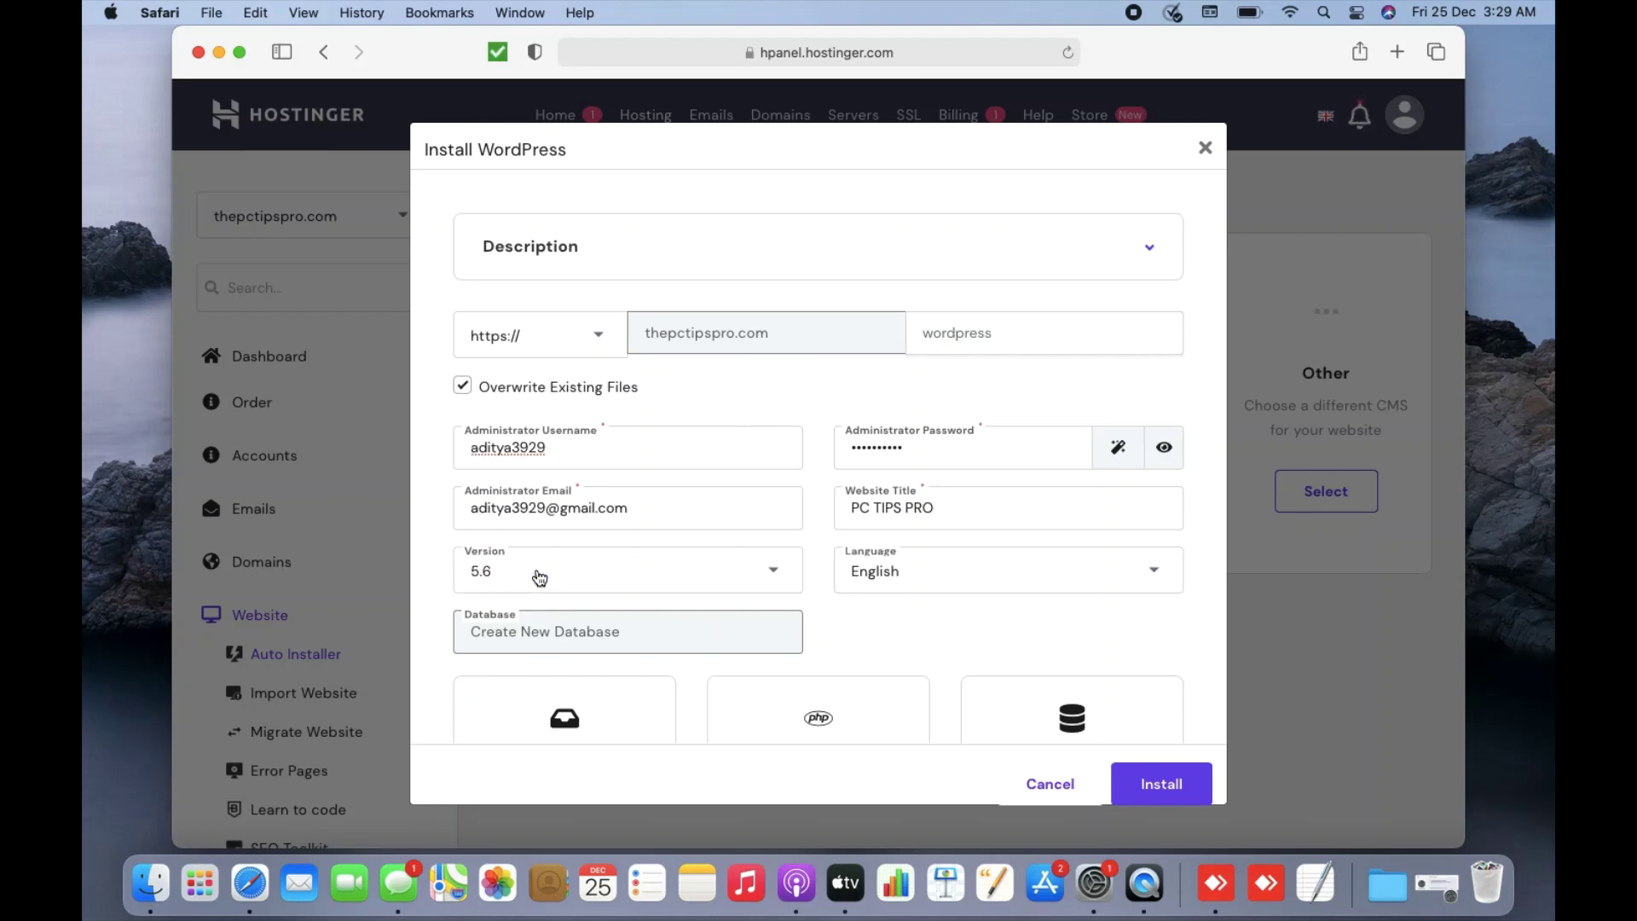
pyautogui.click(601, 571)
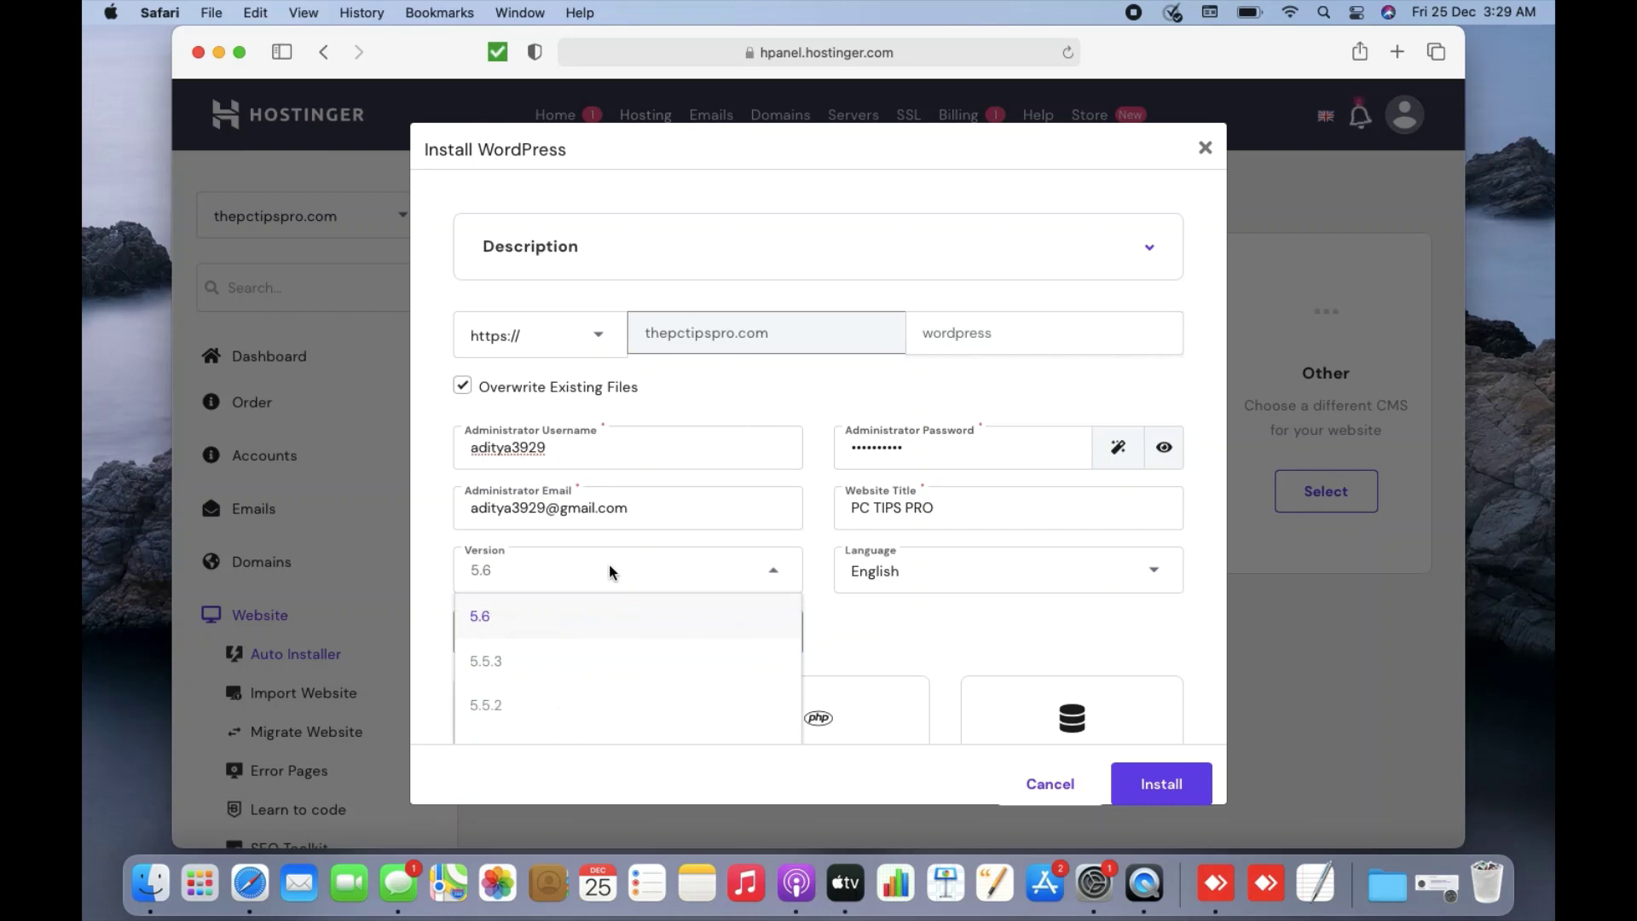
pyautogui.click(540, 623)
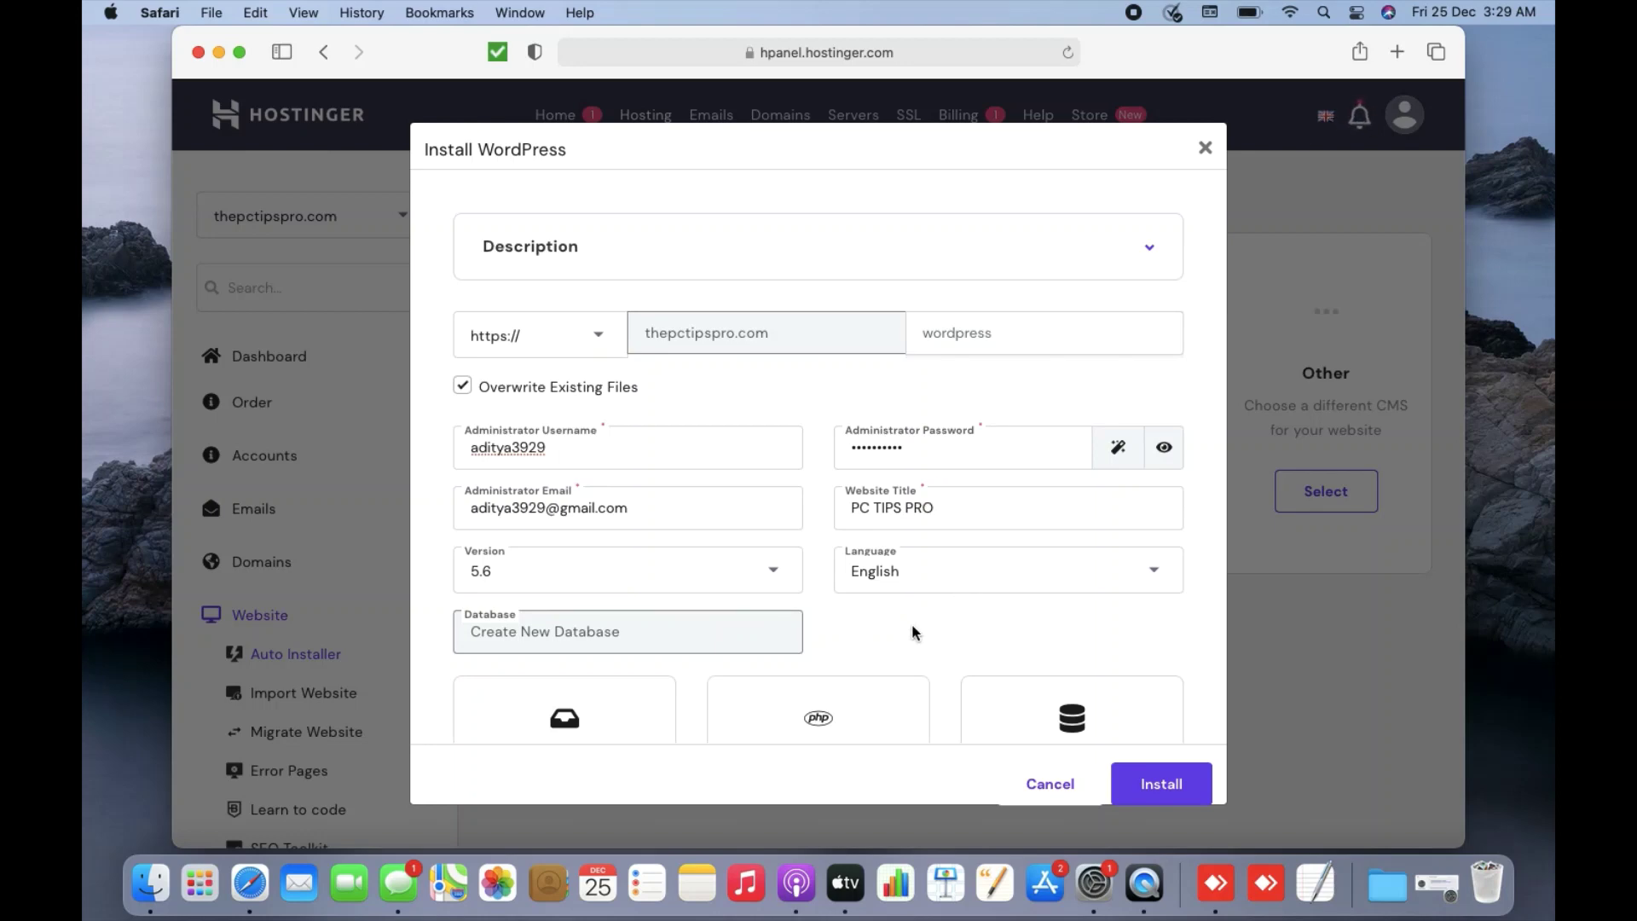
pyautogui.press('Tab')
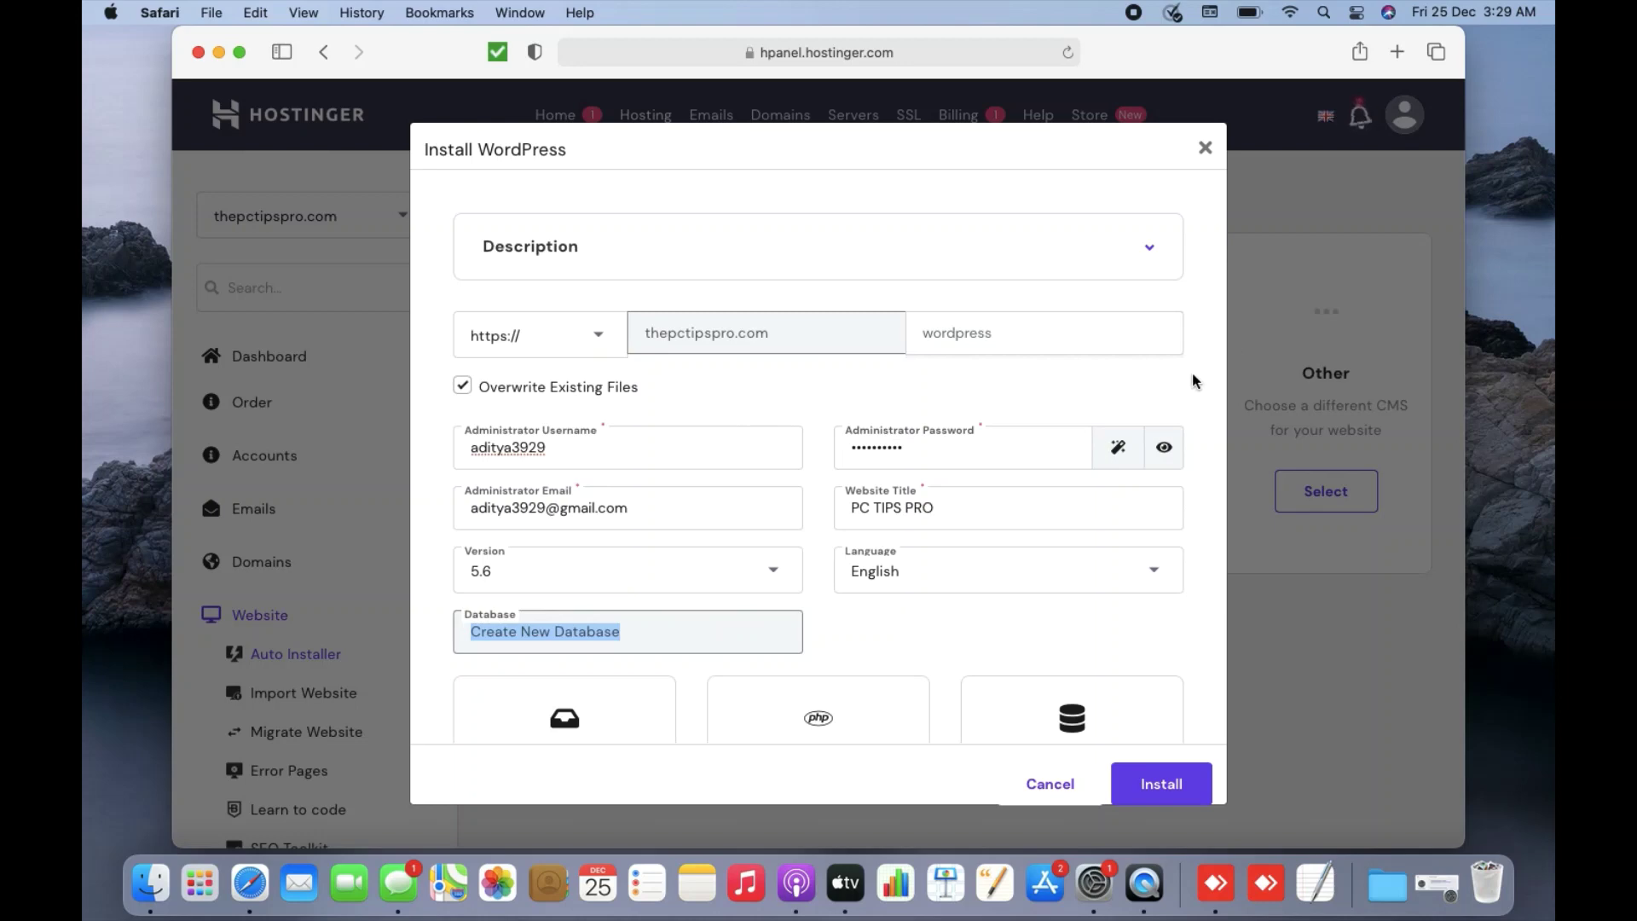
pyautogui.click(953, 612)
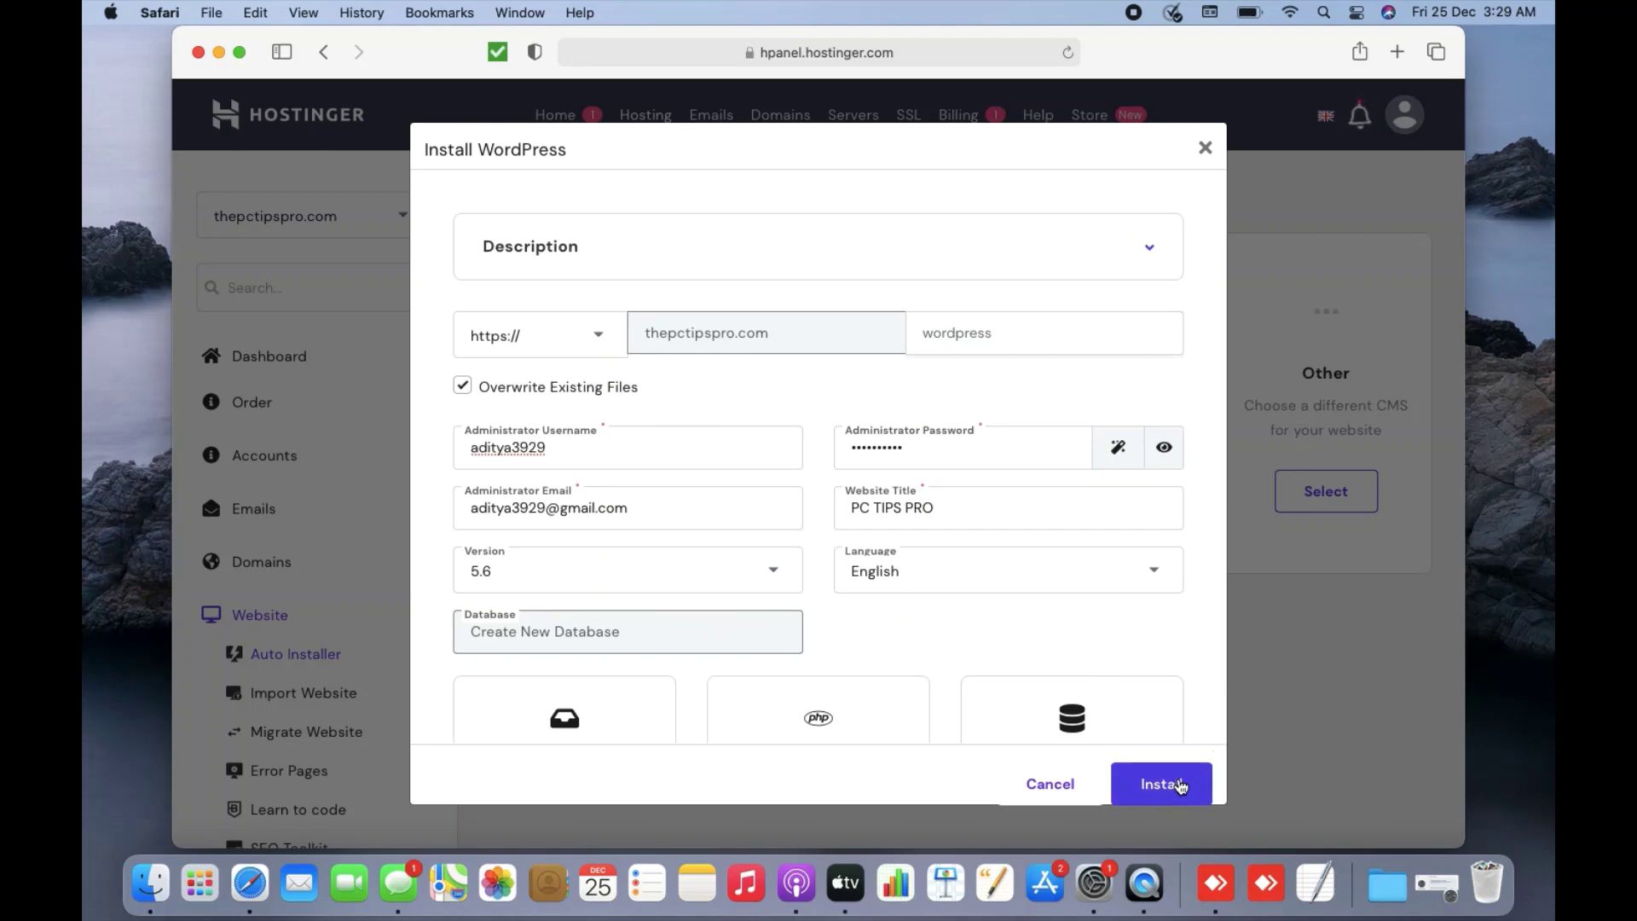
pyautogui.click(1177, 784)
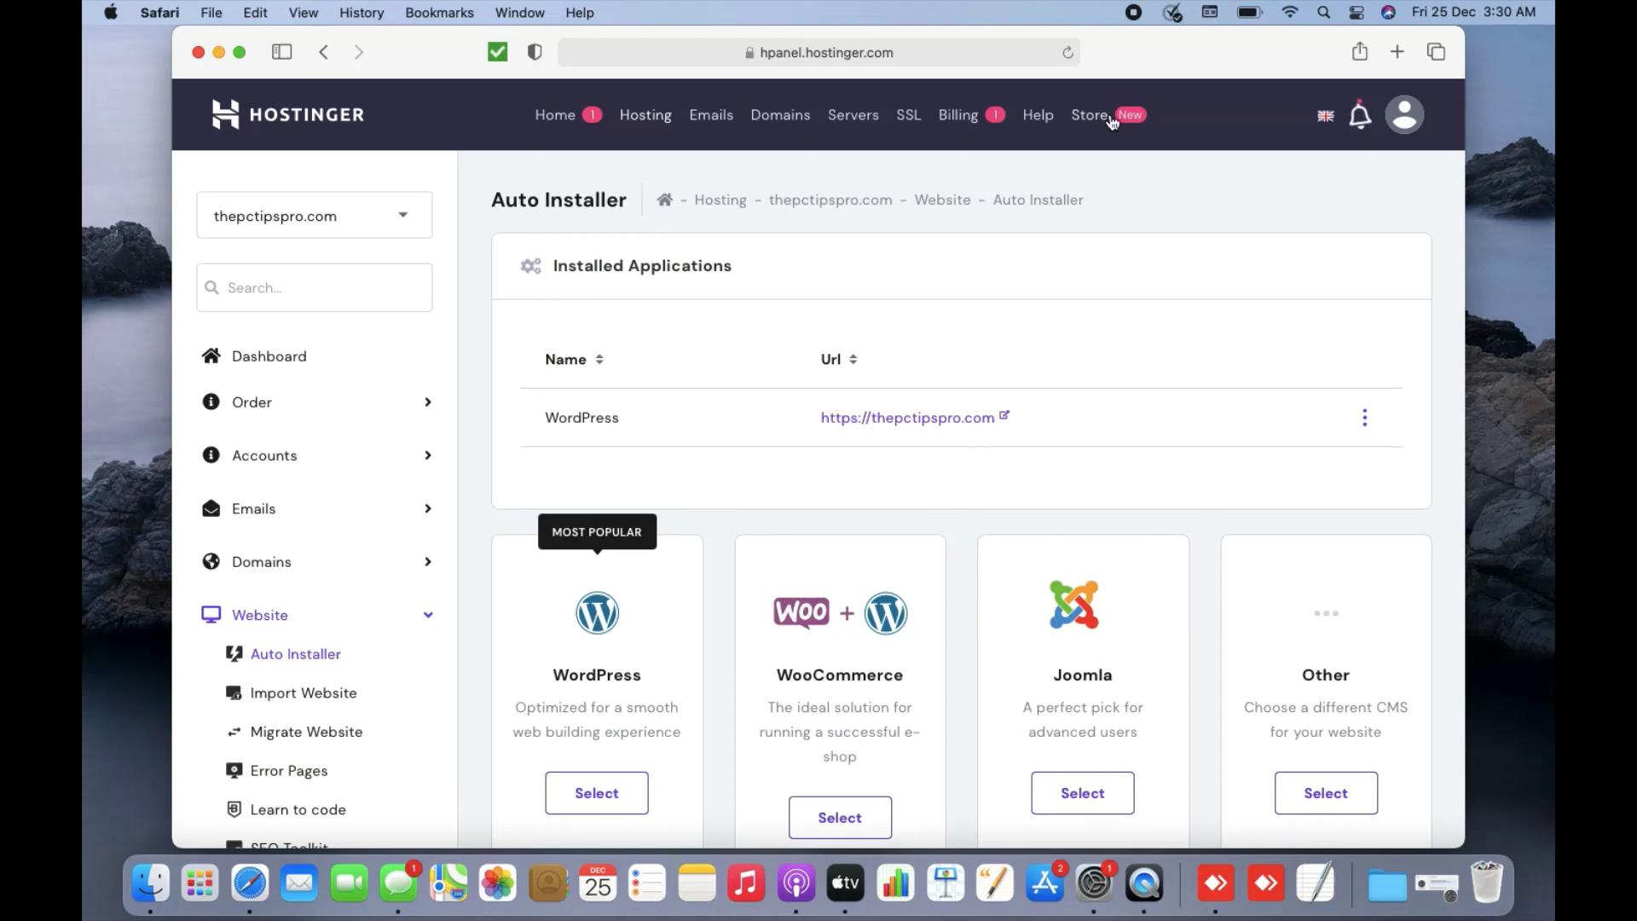
# Load hostinger.in in a new Safari tab from the 'host' address-bar suggestion
pyautogui.click(1396, 53)
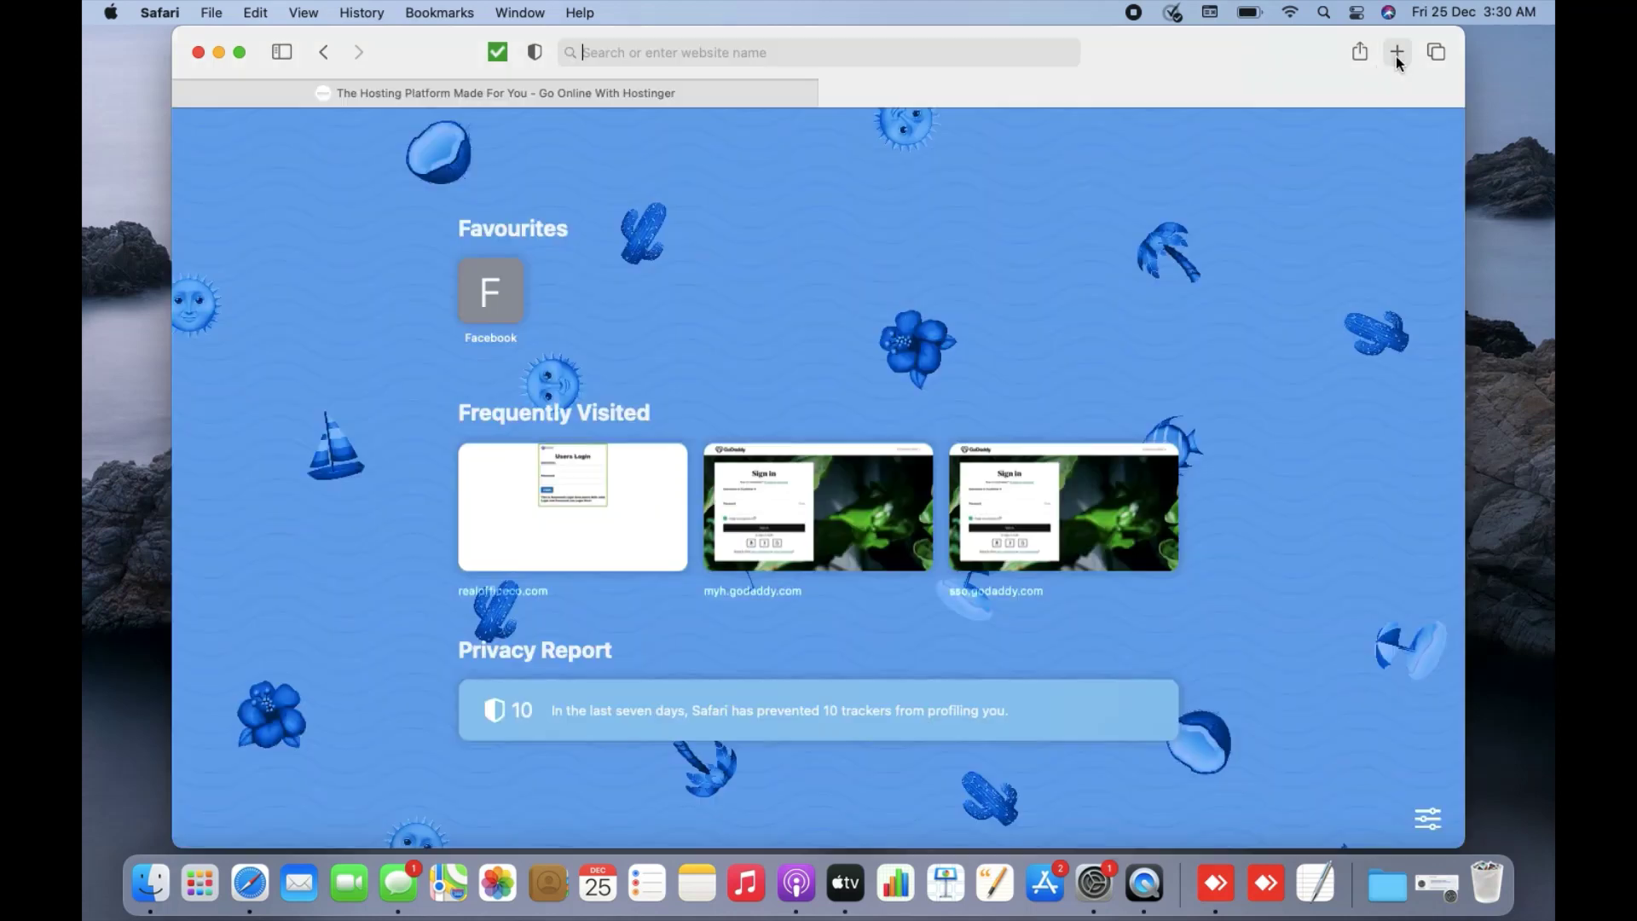
pyautogui.write('hostinger.in/')
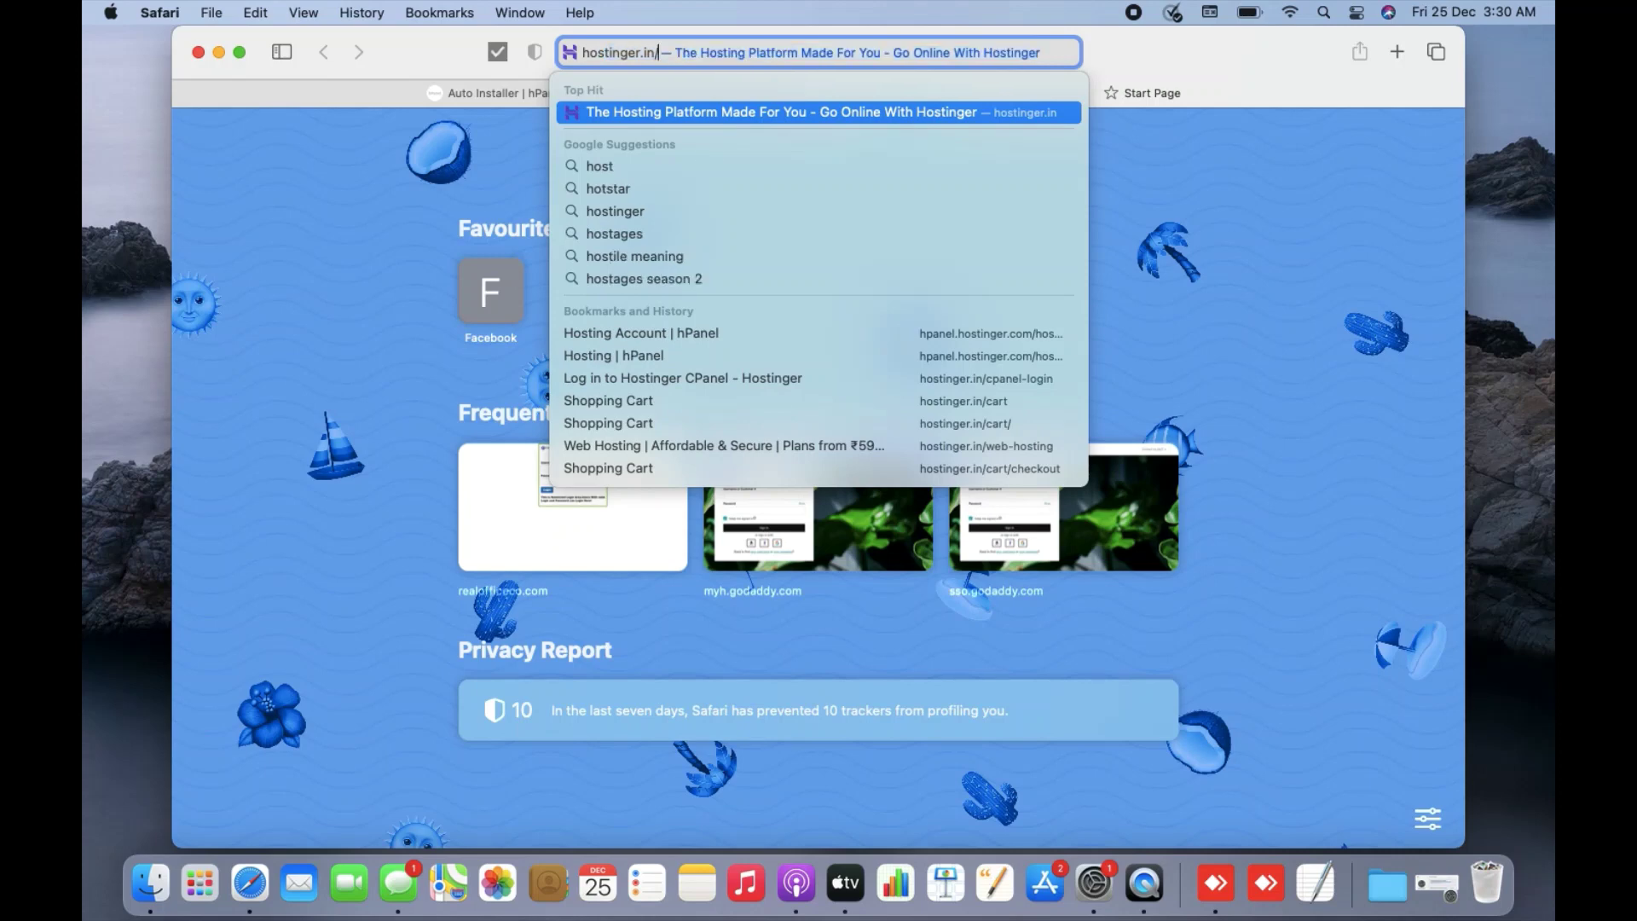
pyautogui.press('Return')
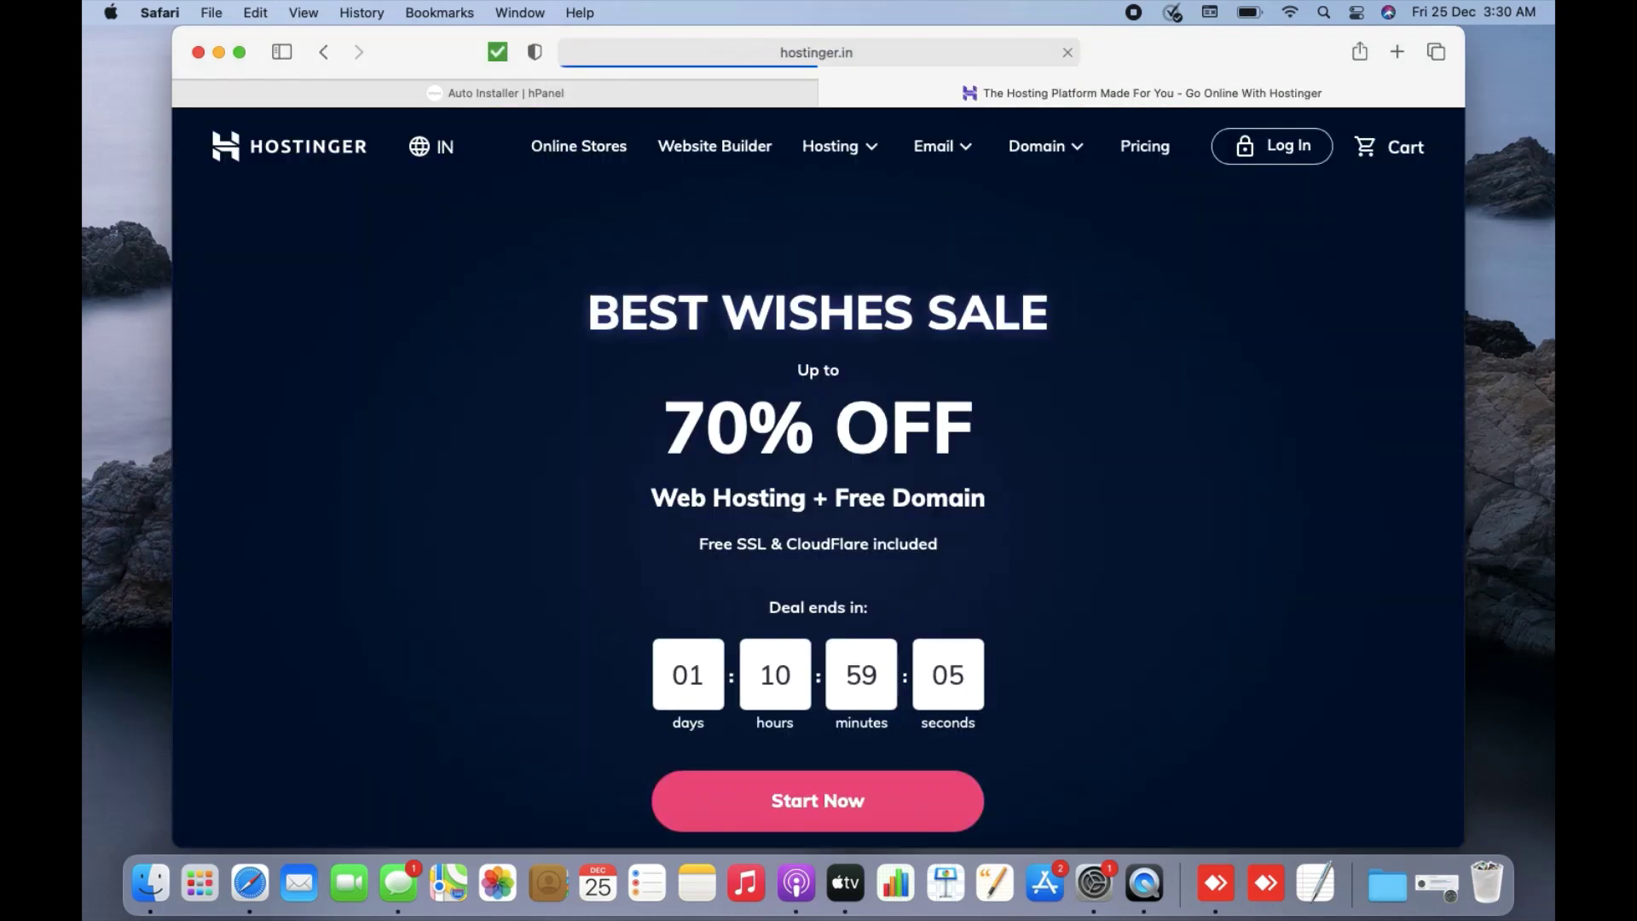